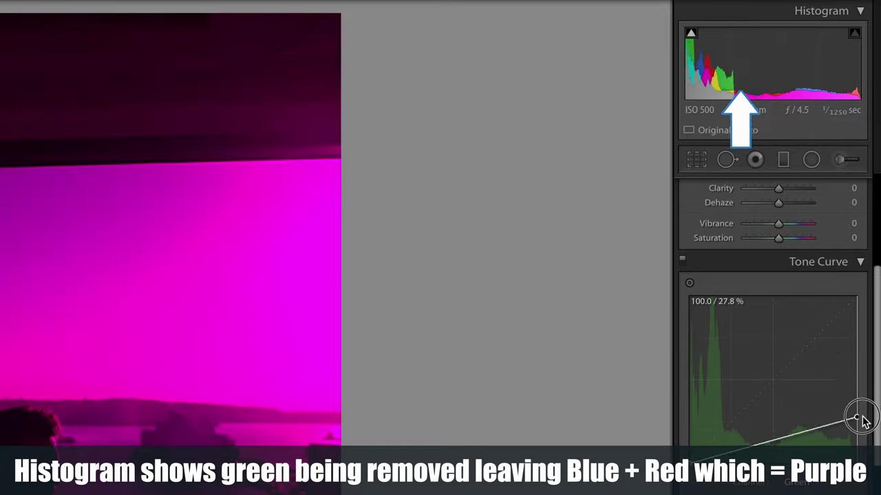
# Drag the Green channel curve's top-right endpoint back to the top corner
pyautogui.moveTo(859, 417); pyautogui.dragTo(865, 295)
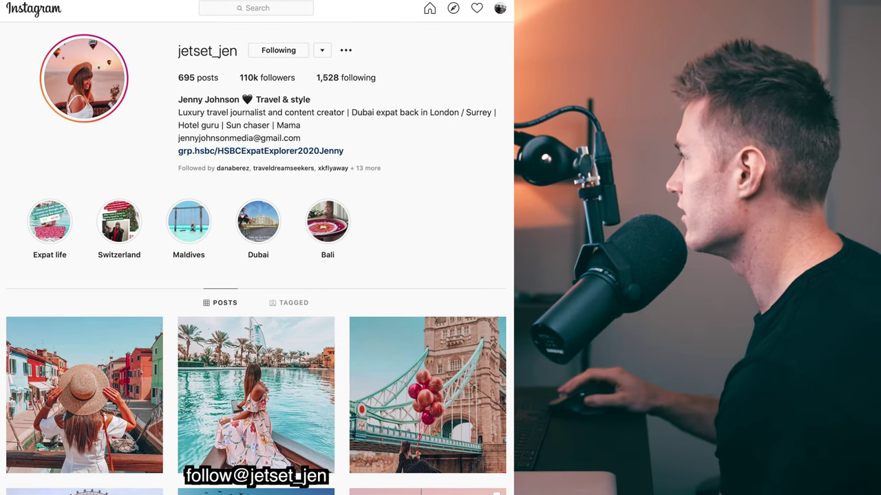
pyautogui.scroll(-15, 256, 261)
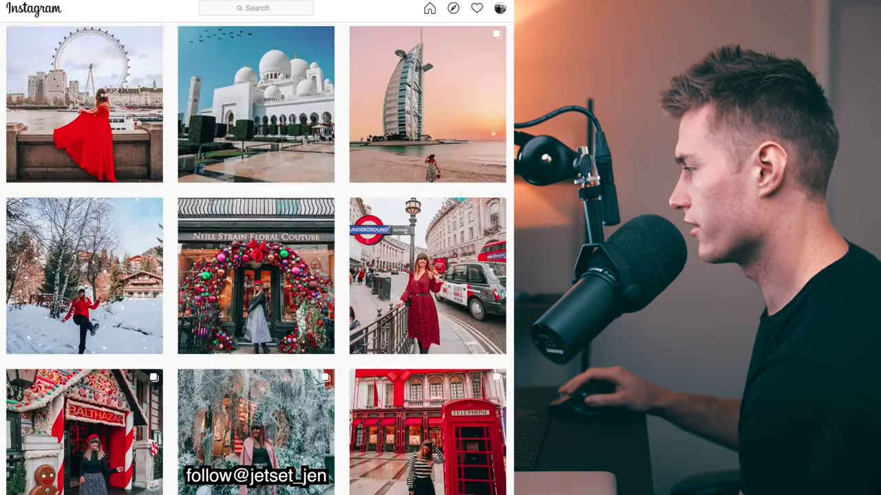
pyautogui.scroll(1, 324, 384)
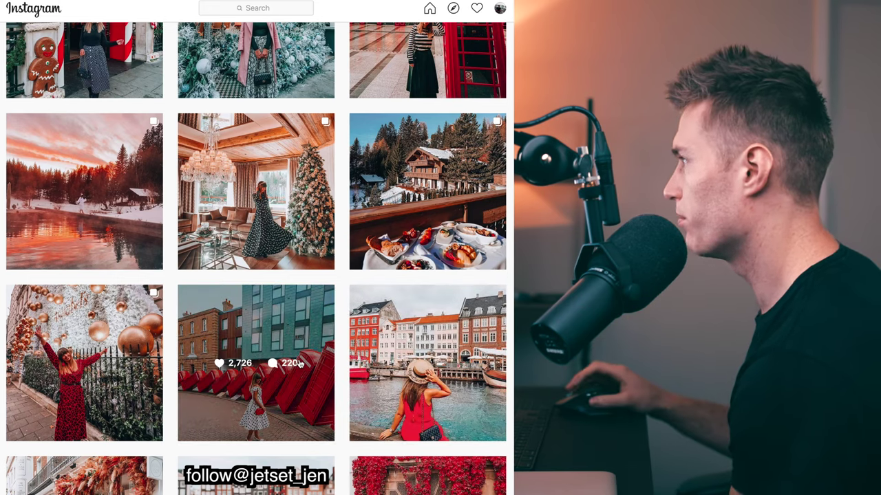
pyautogui.click(289, 256)
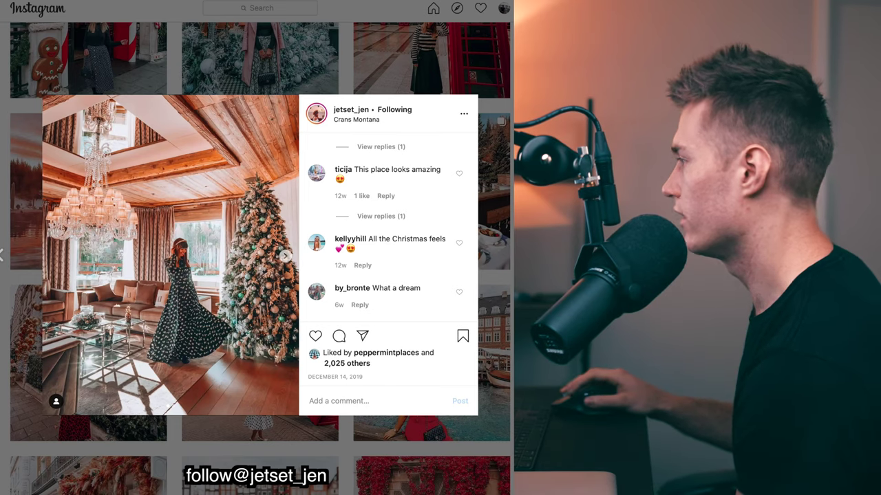
pyautogui.press('Escape')
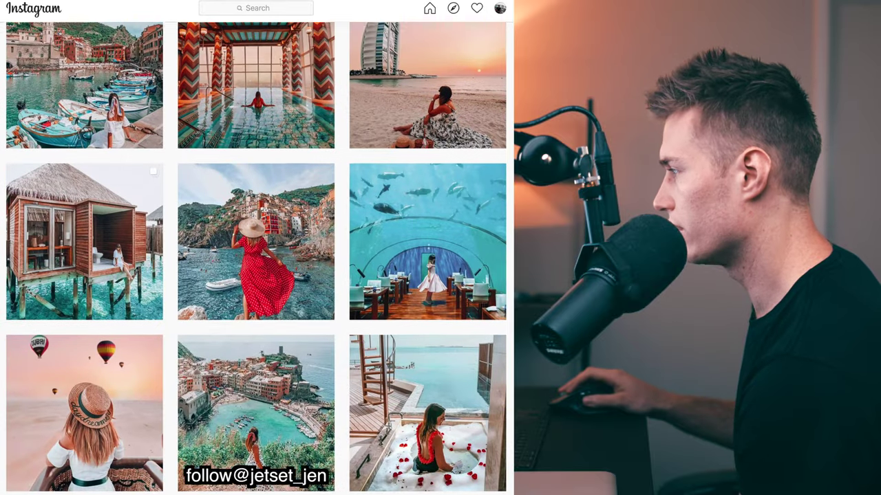
pyautogui.scroll(-1, 257, 206)
pyautogui.click(275, 214)
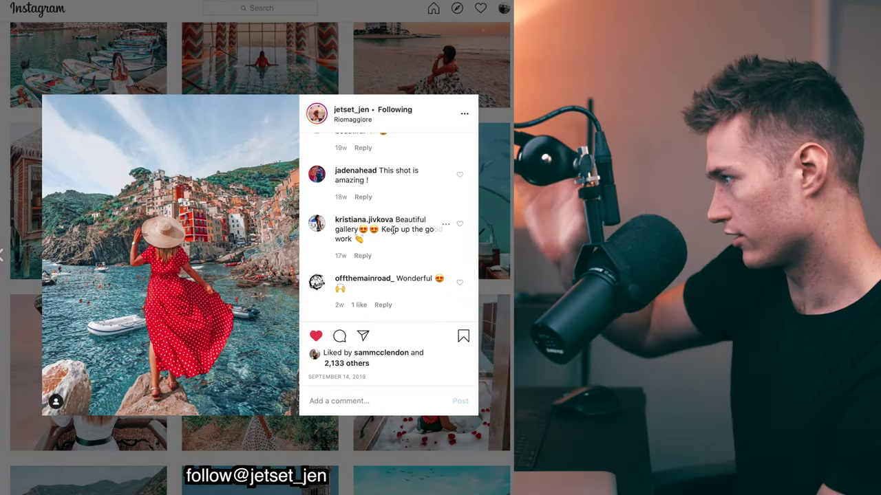
pyautogui.press('Escape')
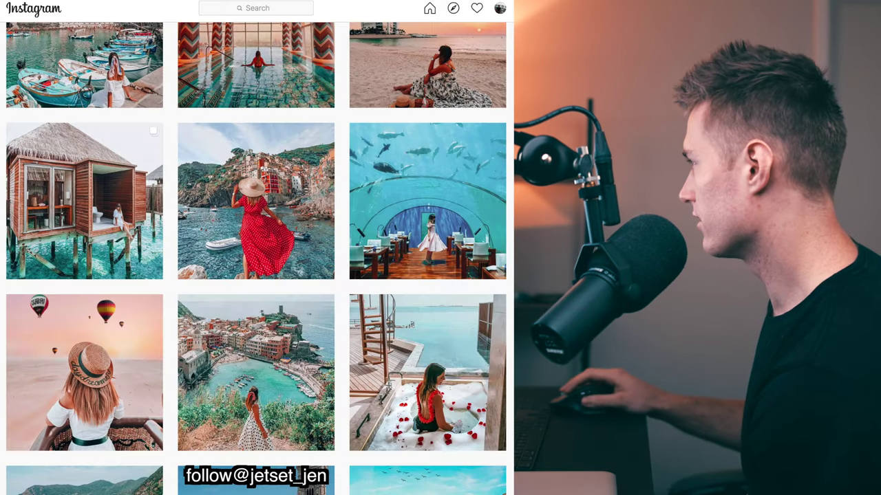
pyautogui.scroll(-9, 256, 258)
pyautogui.scroll(2, 342, 204)
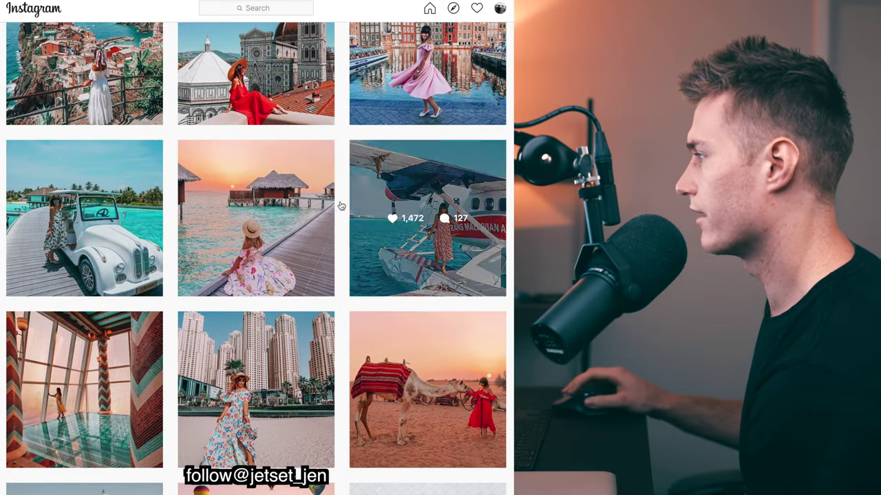
pyautogui.click(320, 287)
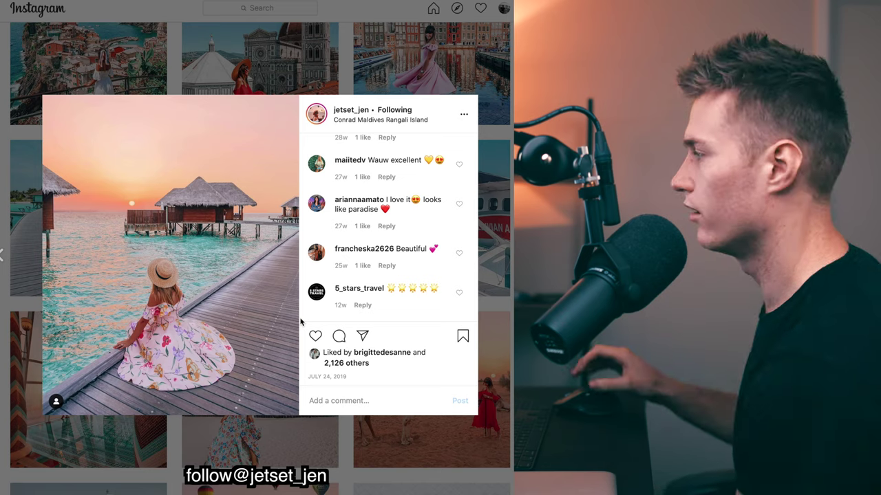
pyautogui.press('Escape')
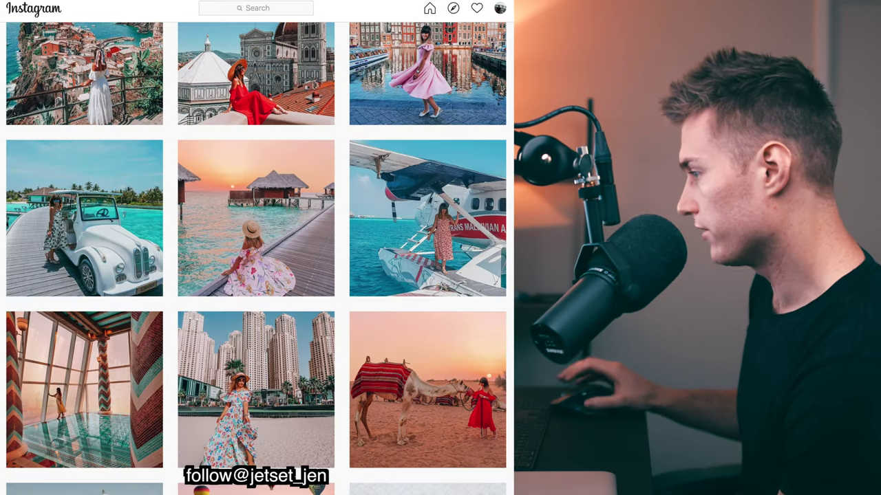
pyautogui.click(143, 460)
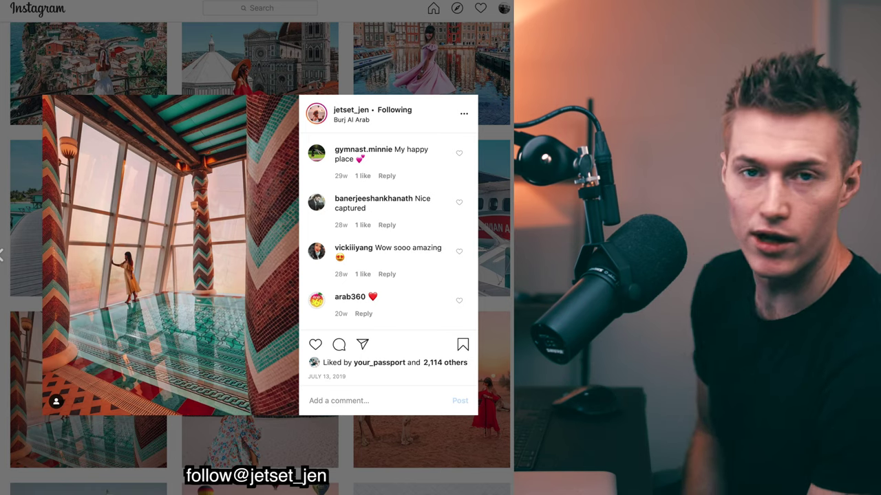
pyautogui.press('Escape')
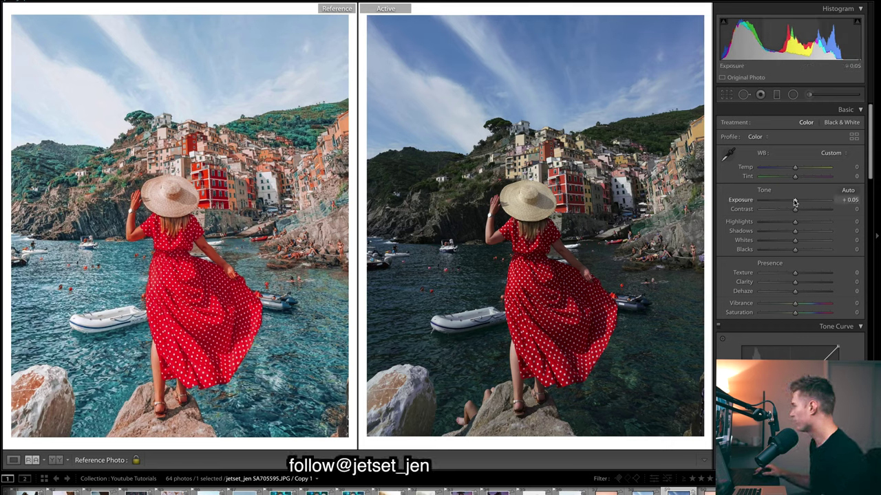
# Set Exposure +0.70, Contrast −68, Highlights −18, Shadows +83, Whites −24 and Blacks +50
pyautogui.moveTo(795, 201); pyautogui.dragTo(801, 202)
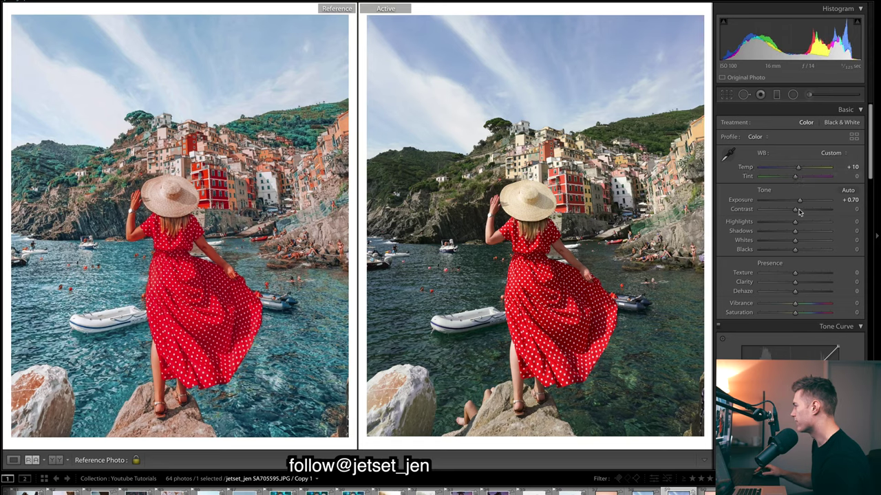
pyautogui.click(817, 232)
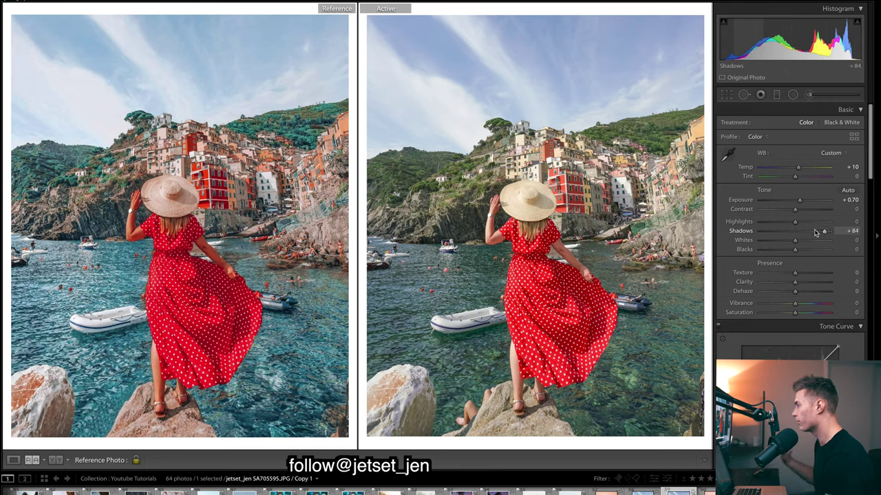
pyautogui.click(768, 223)
pyautogui.click(773, 241)
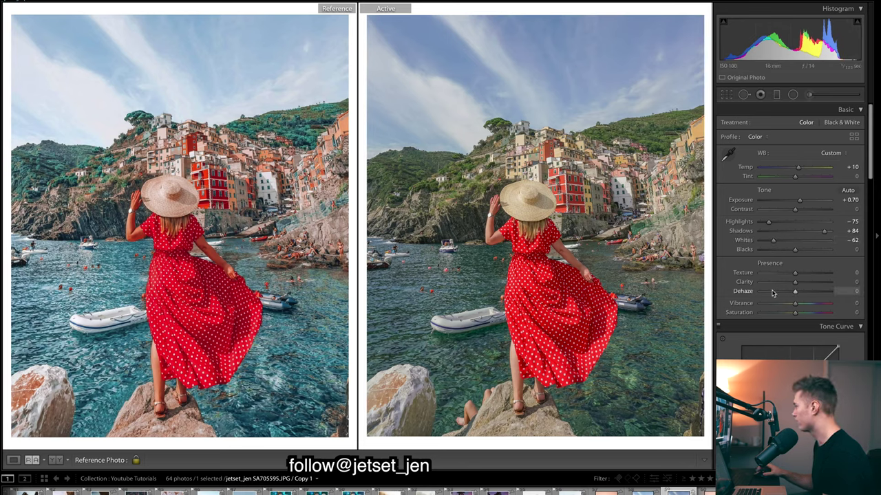
pyautogui.click(814, 251)
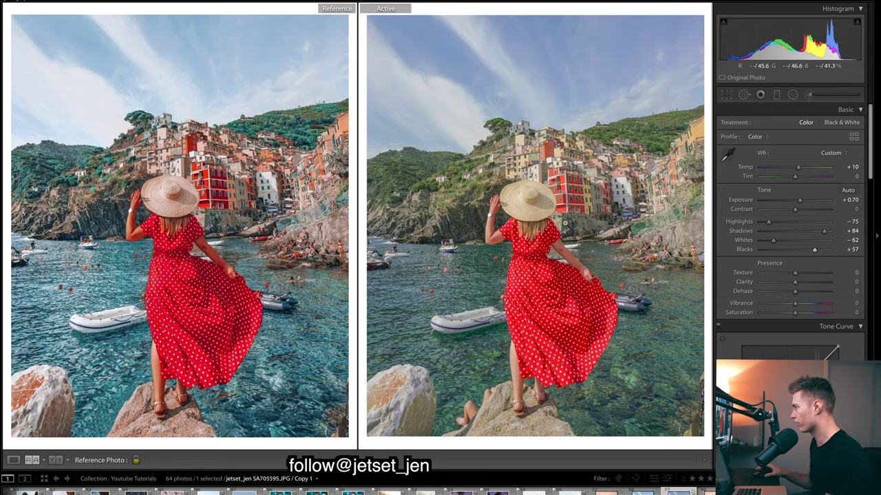
pyautogui.click(772, 211)
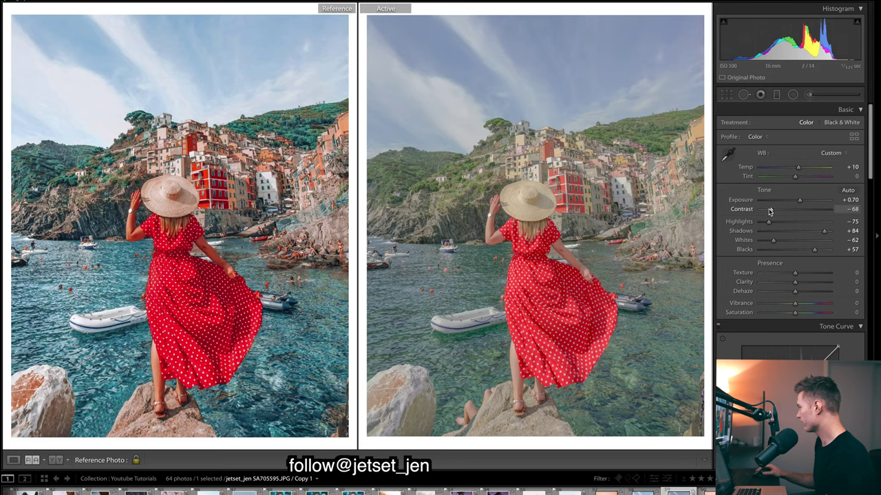
pyautogui.click(786, 241)
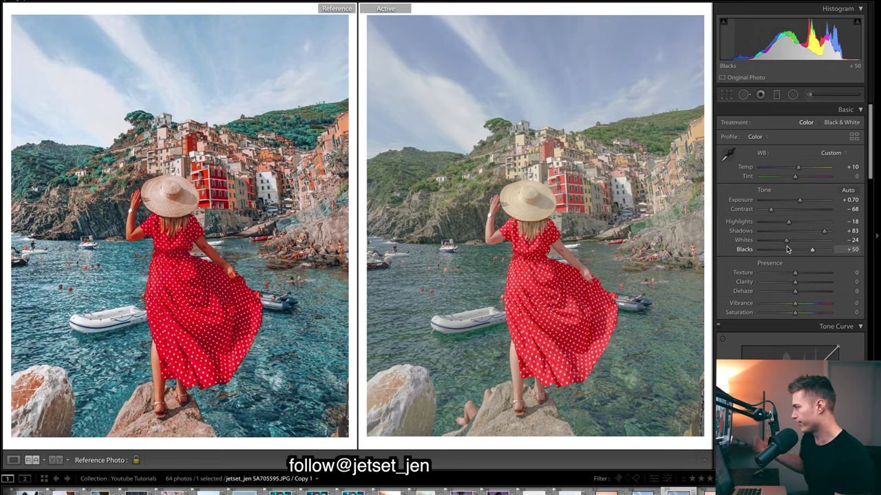
# Add Clarity +76, Vibrance +26 and Saturation +17
pyautogui.click(819, 282)
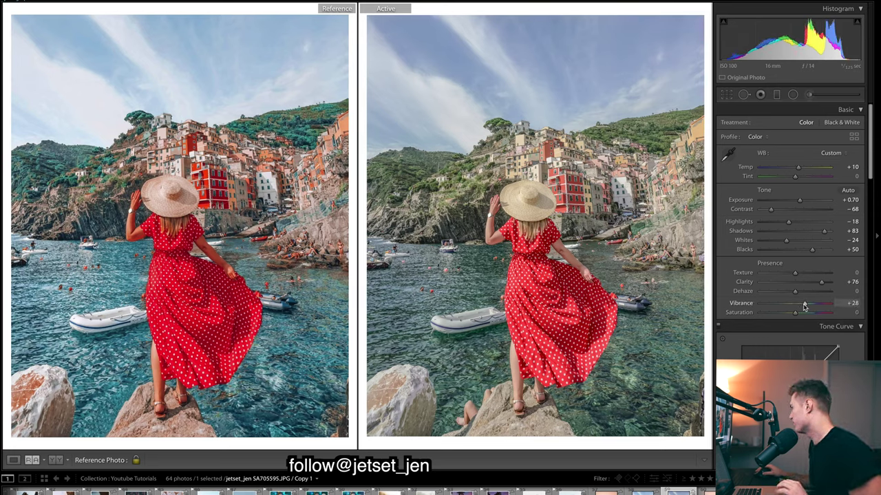
pyautogui.moveTo(805, 306); pyautogui.dragTo(803, 306)
pyautogui.scroll(-2, 804, 306)
pyautogui.moveTo(800, 262); pyautogui.dragTo(800, 262)
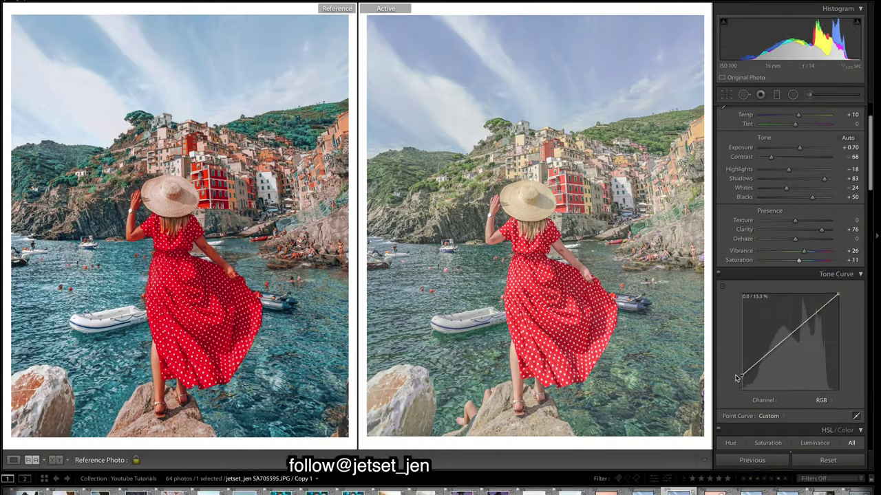
# Move the RGB curve's black point, a midpoint and the white point, undoing the last white-point tweak
pyautogui.moveTo(745, 385); pyautogui.dragTo(759, 377)
pyautogui.moveTo(791, 351); pyautogui.dragTo(788, 352)
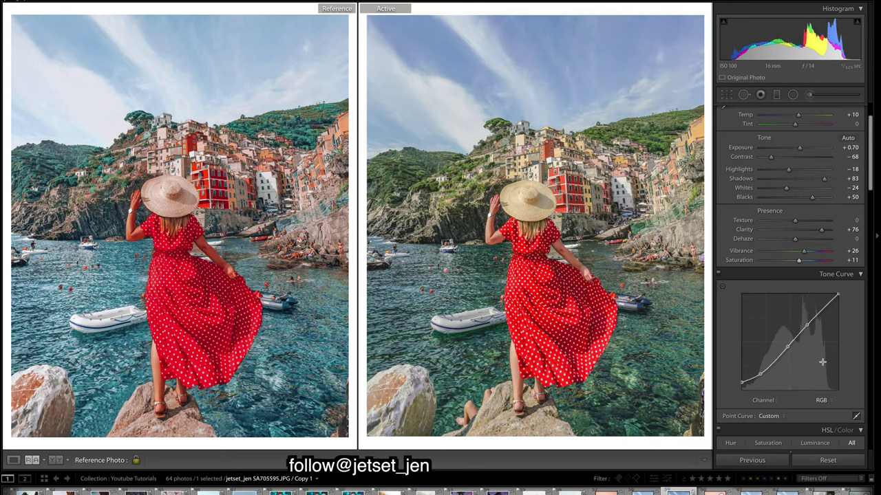
pyautogui.moveTo(837, 295); pyautogui.dragTo(839, 302)
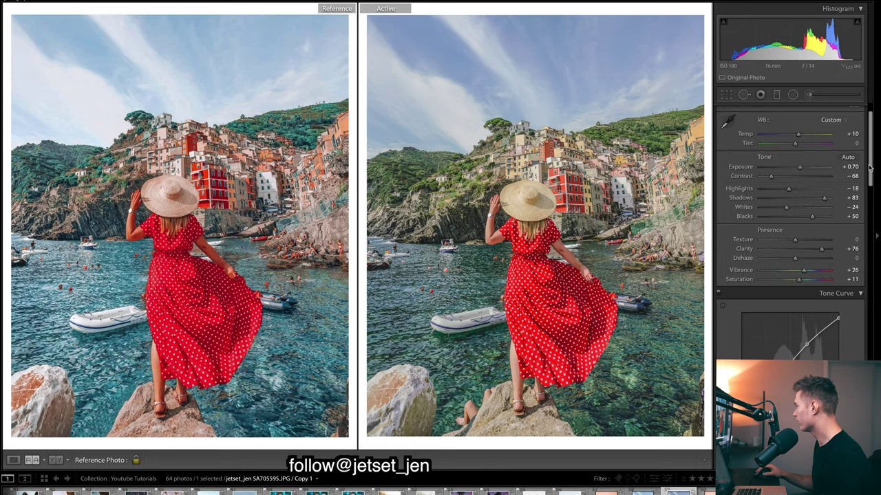
pyautogui.scroll(1, 763, 173)
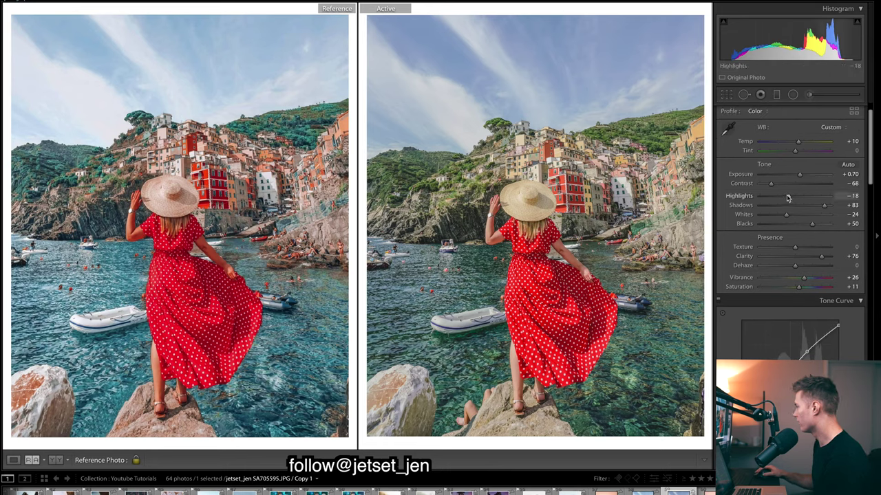
pyautogui.scroll(-3, 756, 227)
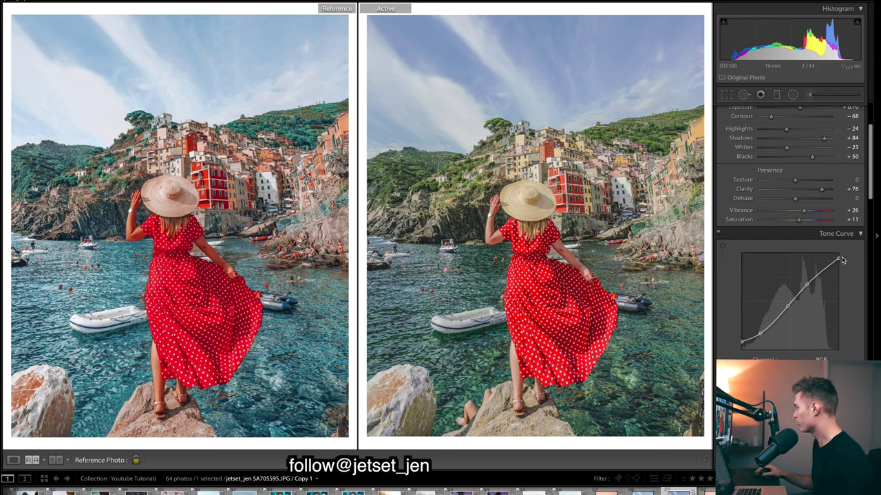
pyautogui.moveTo(842, 260)
pyautogui.mouseDown()
pyautogui.moveTo(850, 277)
pyautogui.moveTo(839, 273)
pyautogui.mouseUp()
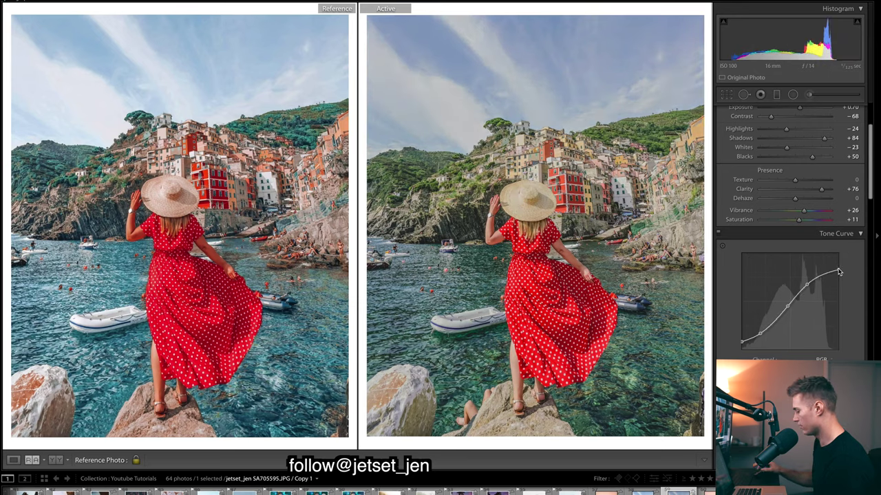
pyautogui.hotkey('ctrl', 'z')
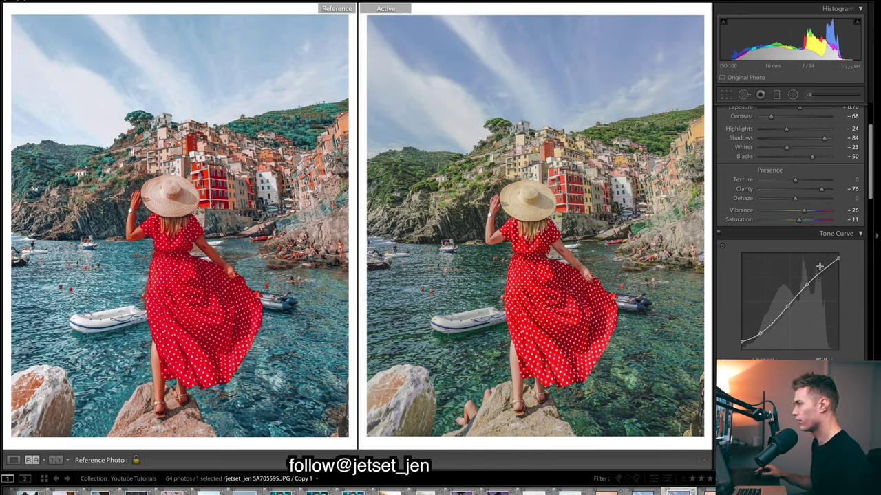
pyautogui.scroll(-10, 869, 153)
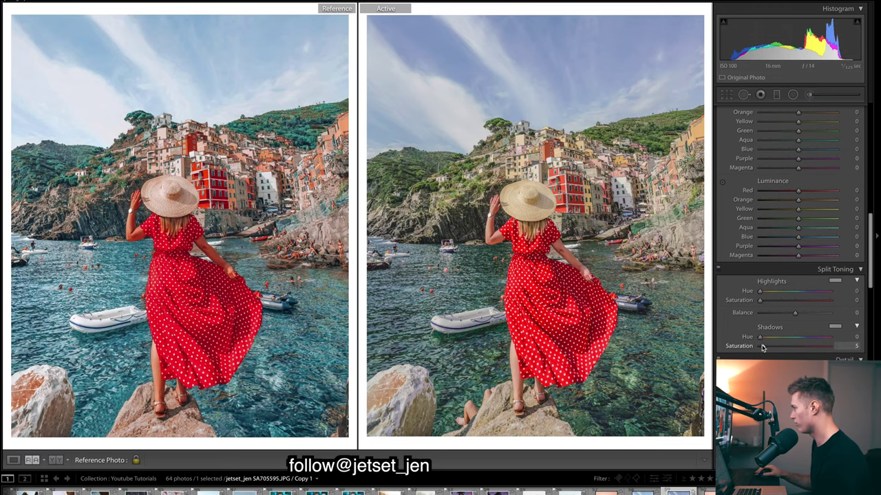
# Give the highlights a split-toning hue with a little saturation
pyautogui.moveTo(760, 291); pyautogui.dragTo(769, 294)
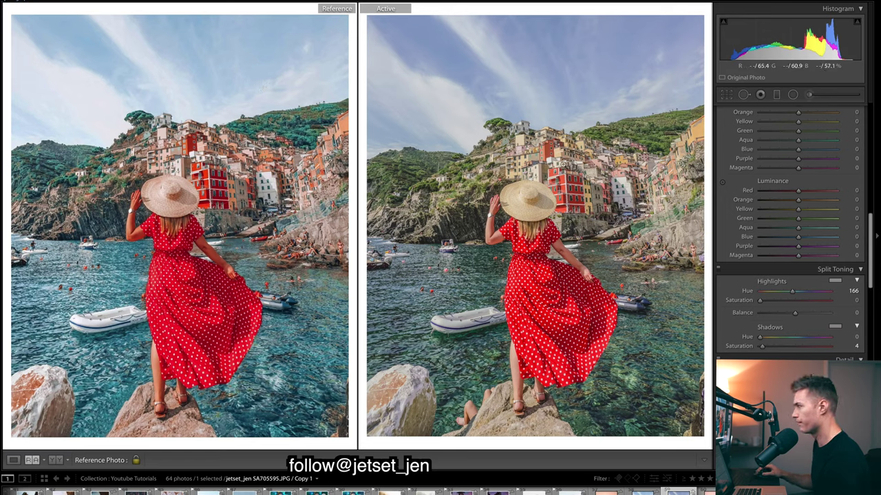
pyautogui.moveTo(760, 303); pyautogui.dragTo(763, 301)
pyautogui.moveTo(792, 291); pyautogui.dragTo(796, 293)
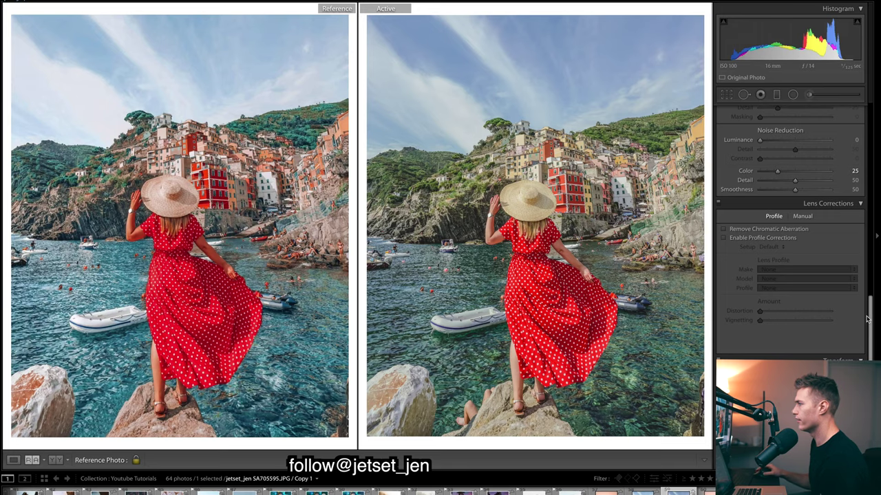
# Scroll the right panel down past HSL/Color and Effects to Calibration
pyautogui.moveTo(870, 311); pyautogui.dragTo(870, 189)
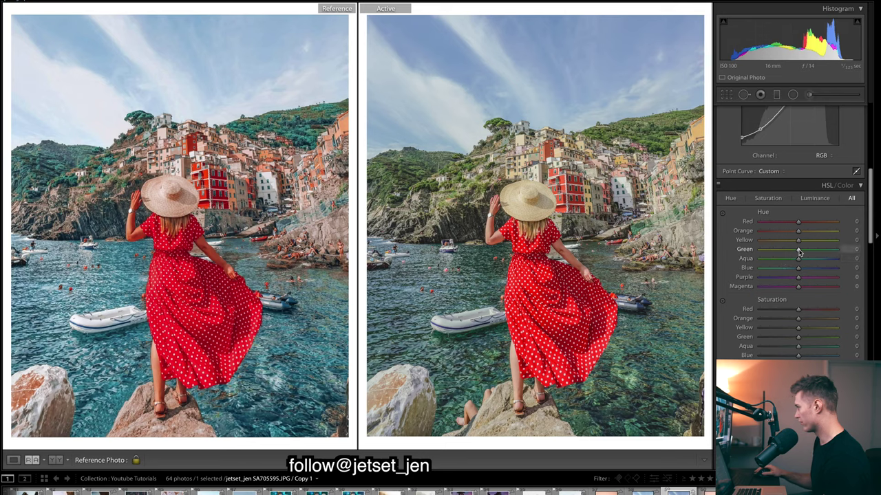
pyautogui.hotkey('ctrl', 'z')
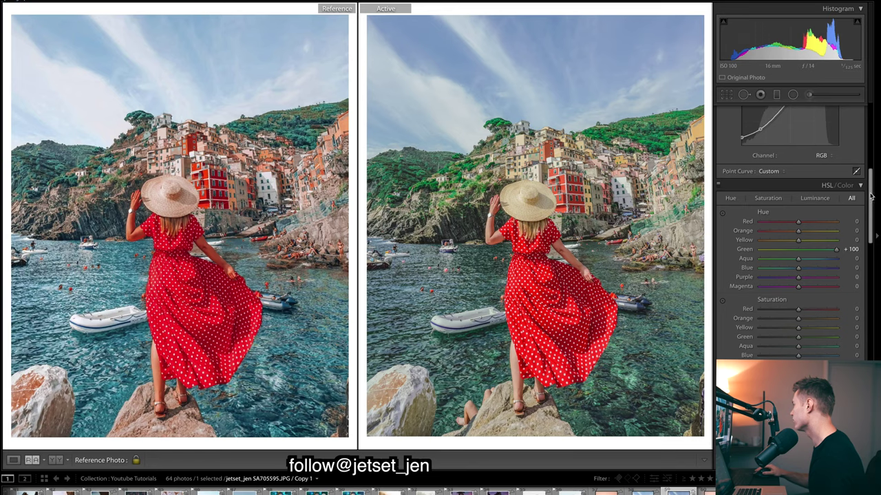
pyautogui.scroll(-10, 871, 197)
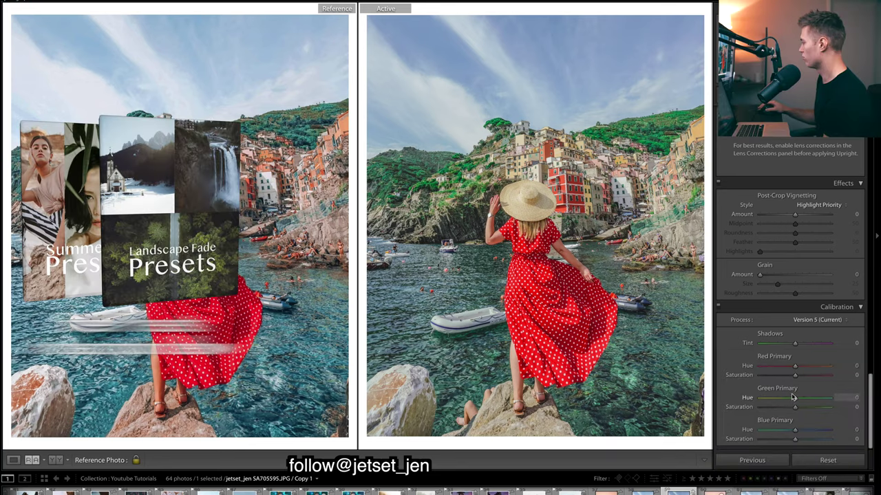
# Test the Green, Red and Blue primary hue extremes, resetting or undoing each
pyautogui.moveTo(793, 398); pyautogui.dragTo(843, 398)
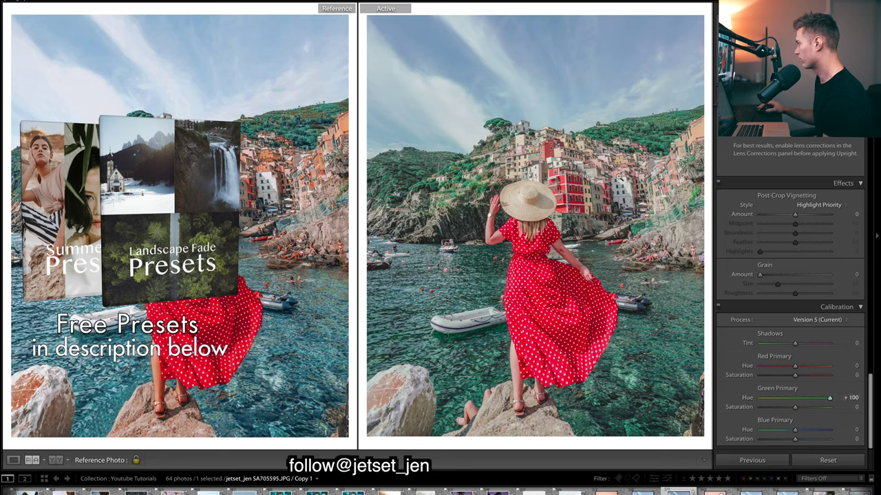
pyautogui.doubleClick(830, 398)
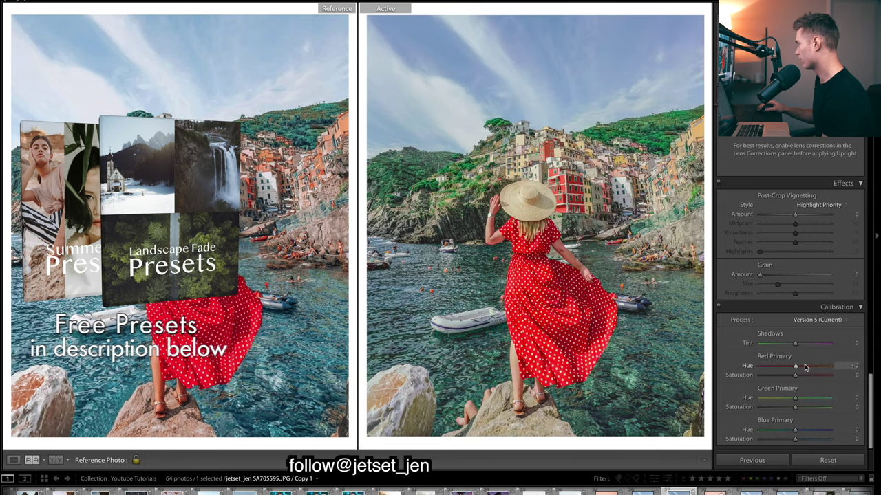
pyautogui.moveTo(805, 367); pyautogui.dragTo(834, 366)
pyautogui.hotkey('ctrl', 'z')
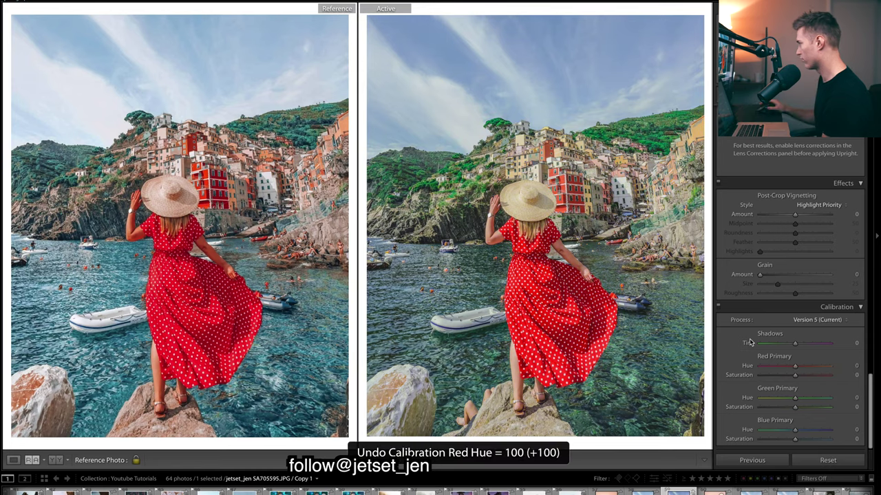
pyautogui.moveTo(795, 430); pyautogui.dragTo(760, 430)
pyautogui.hotkey('ctrl', 'z')
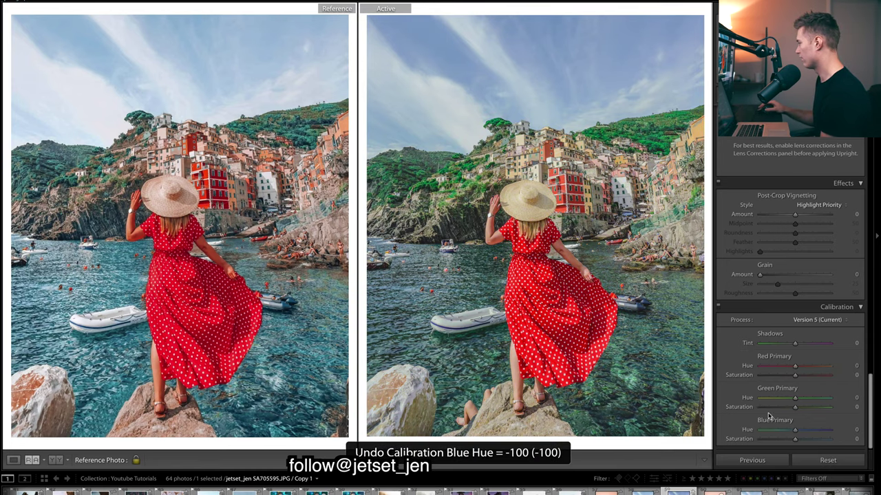
# Set Green Primary Hue +100, Red Primary Hue +35 and Blue Primary Hue −16
pyautogui.moveTo(795, 398); pyautogui.dragTo(832, 398)
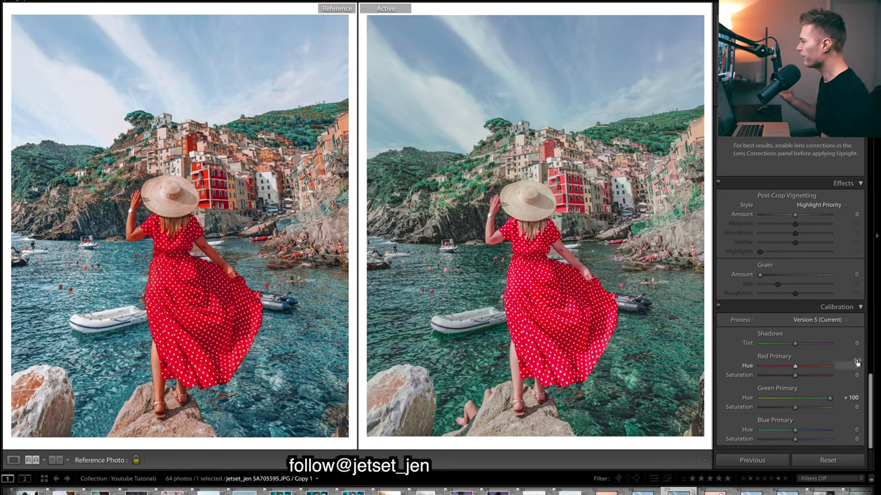
pyautogui.moveTo(796, 366); pyautogui.dragTo(807, 367)
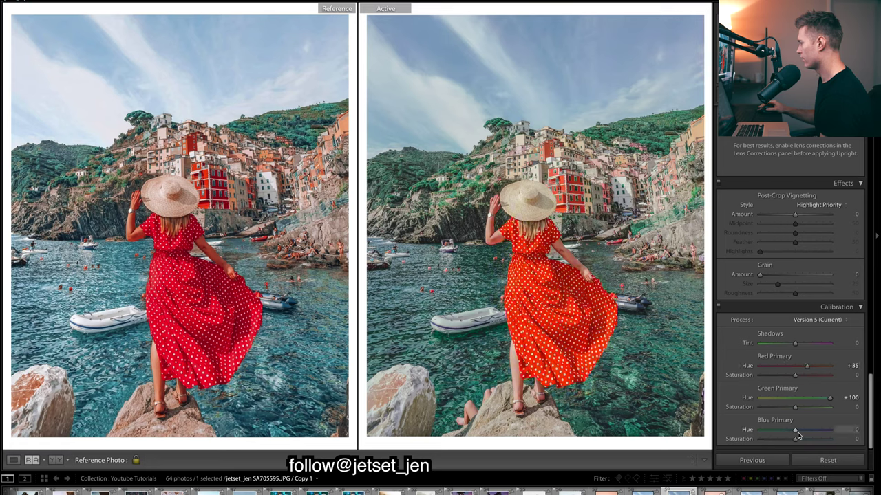
pyautogui.moveTo(790, 434); pyautogui.dragTo(793, 434)
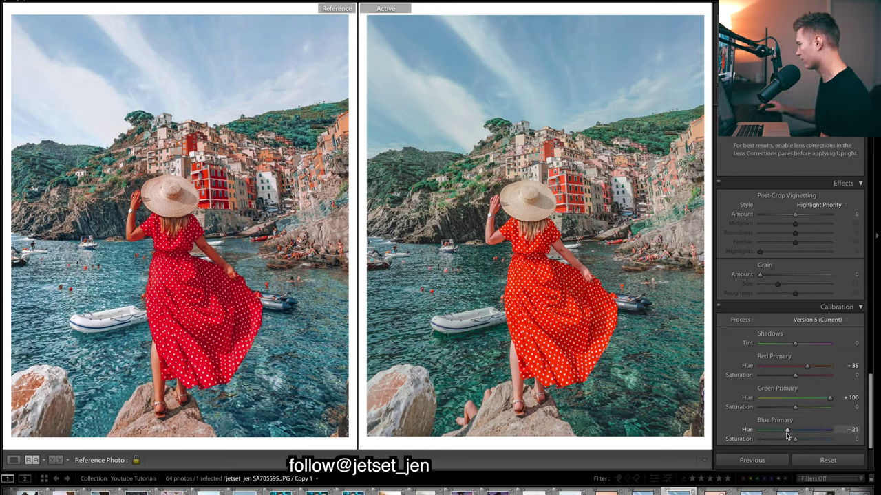
pyautogui.moveTo(787, 435)
pyautogui.mouseDown()
pyautogui.moveTo(755, 435)
pyautogui.moveTo(791, 439)
pyautogui.mouseUp()
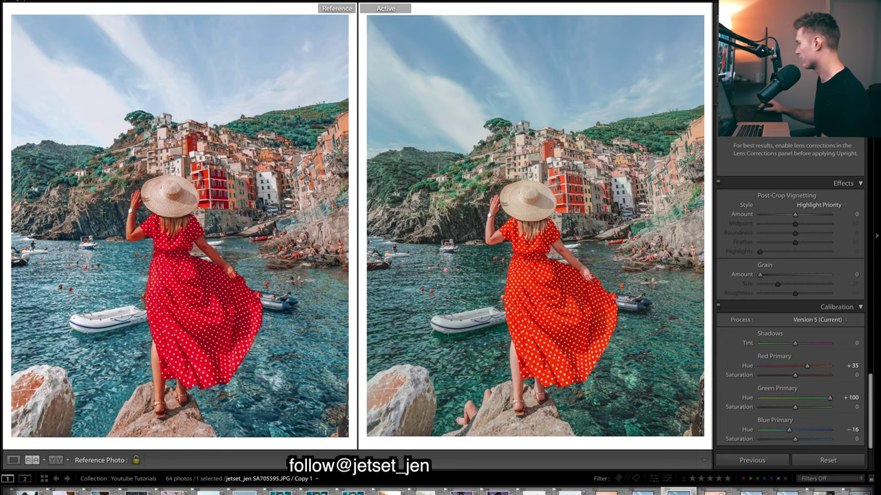
pyautogui.scroll(1, 868, 391)
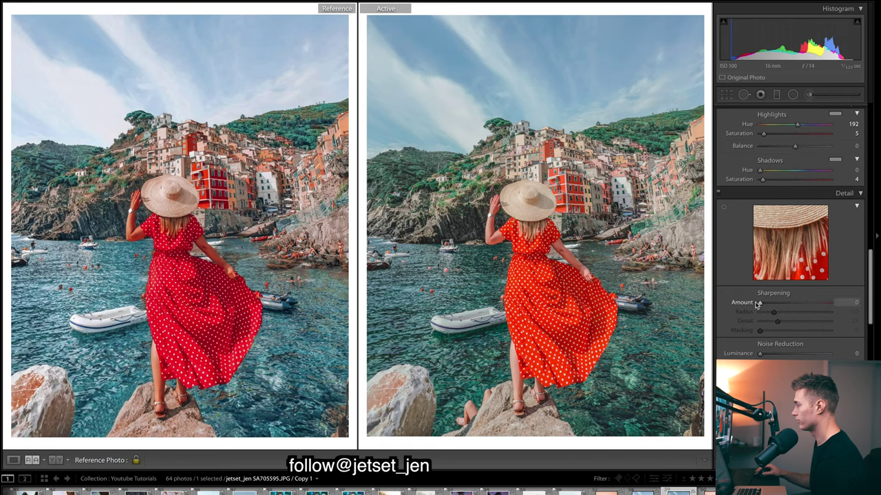
# Raise the Sharpening Amount to 131
pyautogui.moveTo(745, 304); pyautogui.dragTo(819, 309)
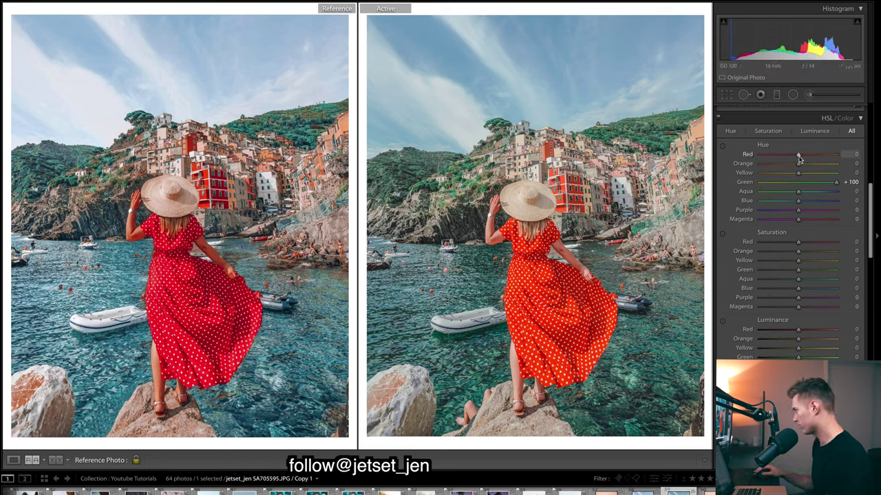
# Set HSL hues Red −43, Orange +8 and Yellow −100
pyautogui.moveTo(798, 155)
pyautogui.mouseDown()
pyautogui.moveTo(779, 165)
pyautogui.moveTo(801, 166)
pyautogui.moveTo(787, 167)
pyautogui.mouseUp()
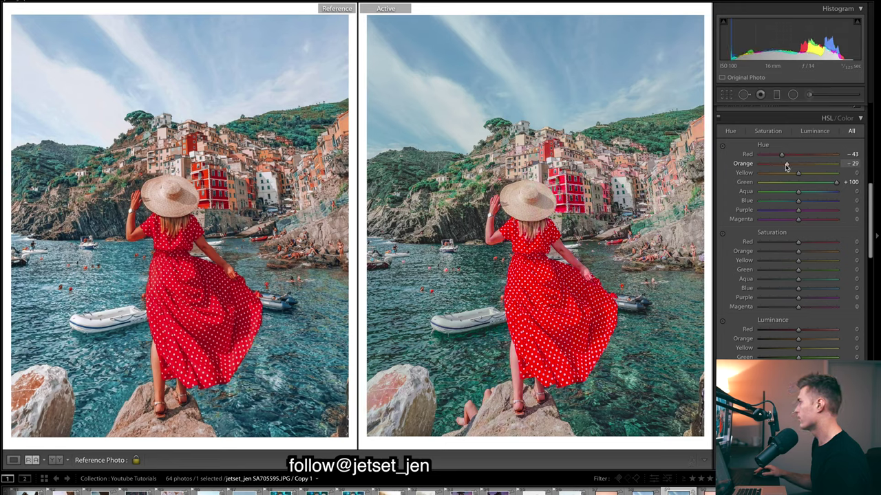
pyautogui.doubleClick(786, 167)
pyautogui.click(492, 233)
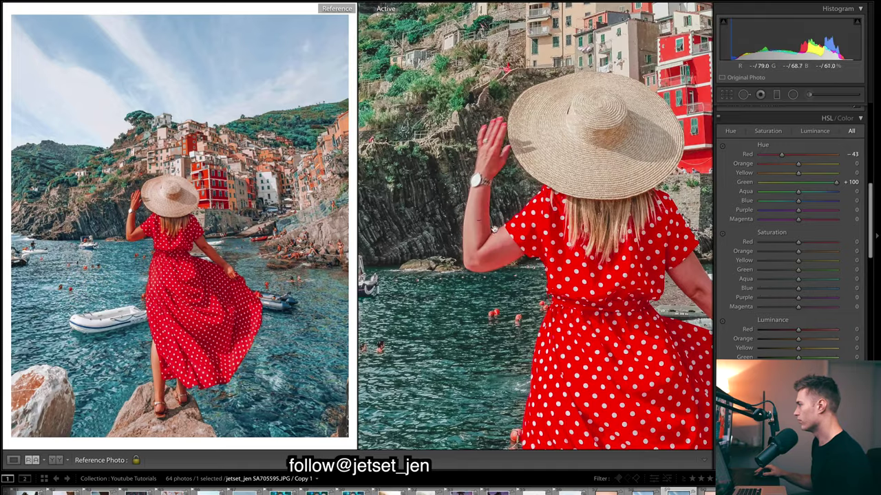
pyautogui.click(534, 220)
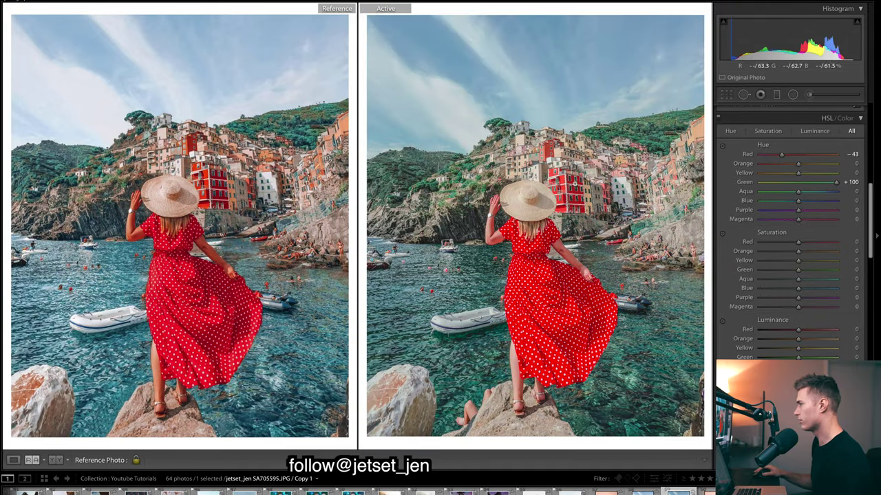
pyautogui.moveTo(797, 166); pyautogui.dragTo(801, 166)
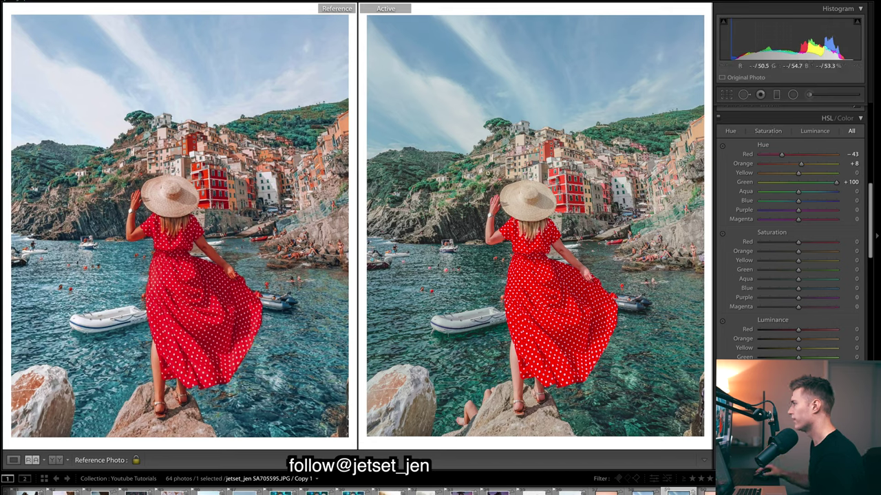
pyautogui.moveTo(797, 173); pyautogui.dragTo(684, 164)
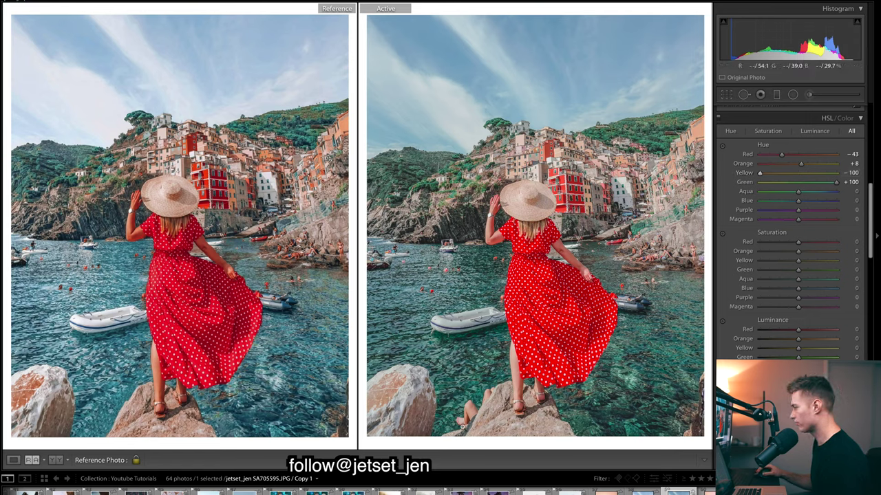
pyautogui.press('Down')
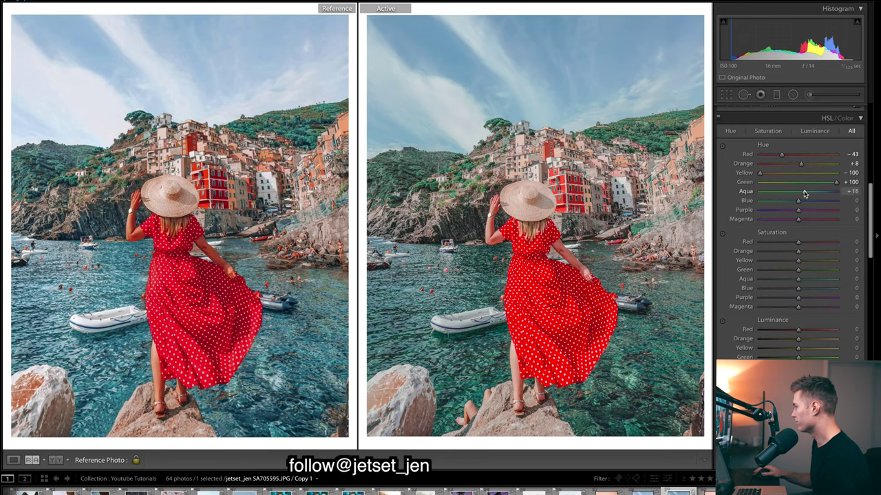
# Settle Aqua hue at +25 and reset Blue hue to 0 after test shifts
pyautogui.moveTo(798, 191); pyautogui.dragTo(829, 192)
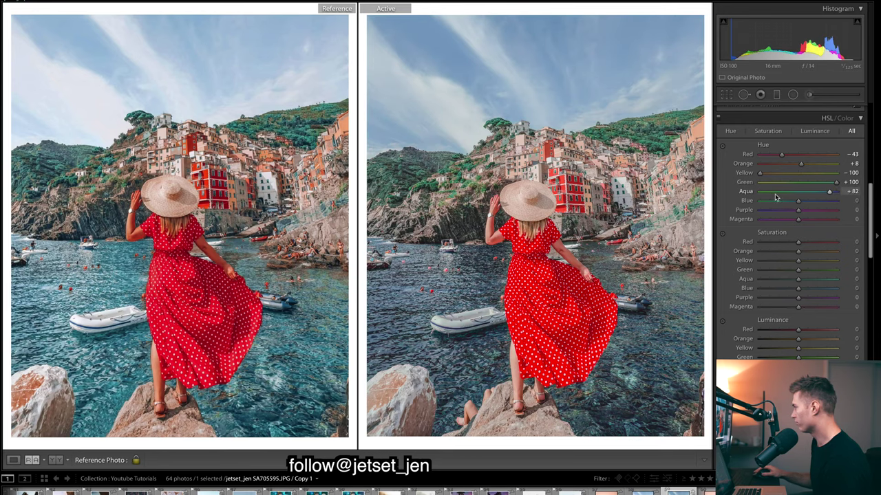
pyautogui.moveTo(829, 194); pyautogui.dragTo(799, 191)
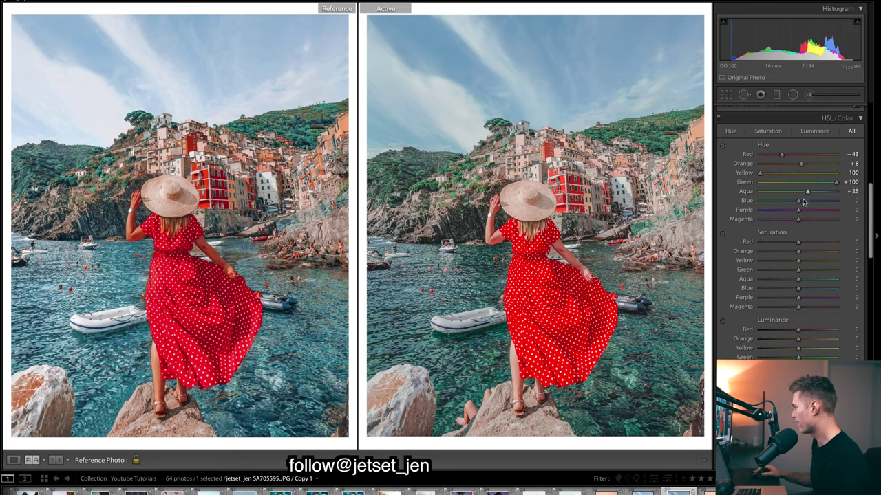
pyautogui.moveTo(798, 200); pyautogui.dragTo(838, 205)
pyautogui.hotkey('ctrl', 'z')
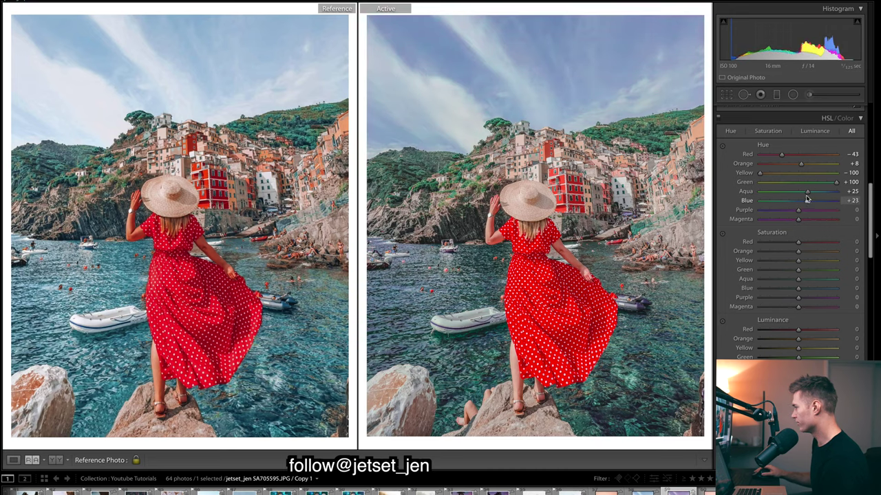
pyautogui.hotkey('ctrl', 'z')
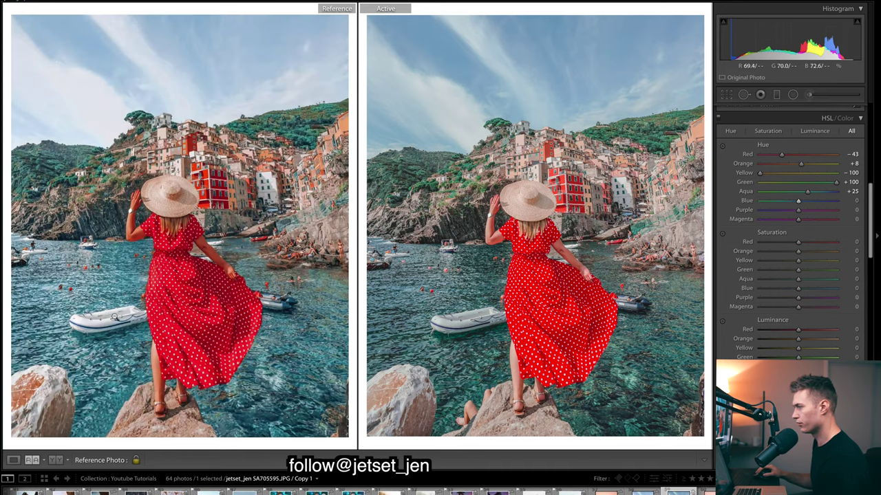
pyautogui.moveTo(483, 344); pyautogui.dragTo(483, 329)
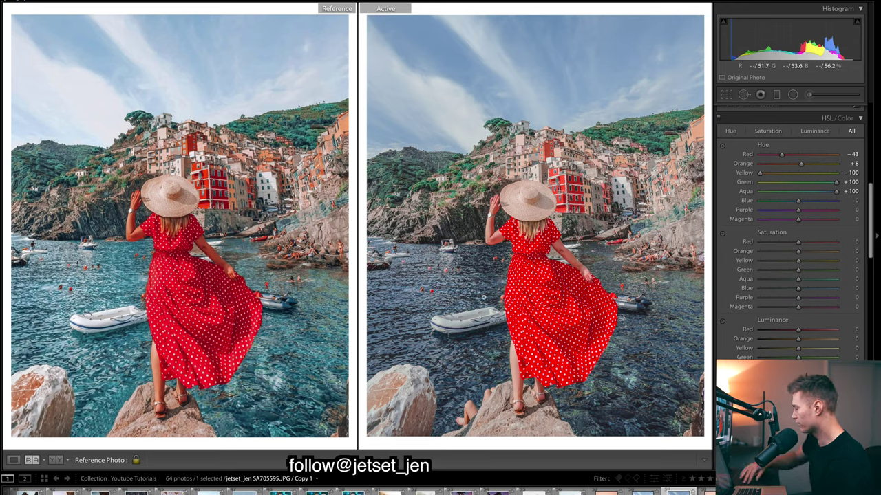
pyautogui.hotkey('ctrl', 'z')
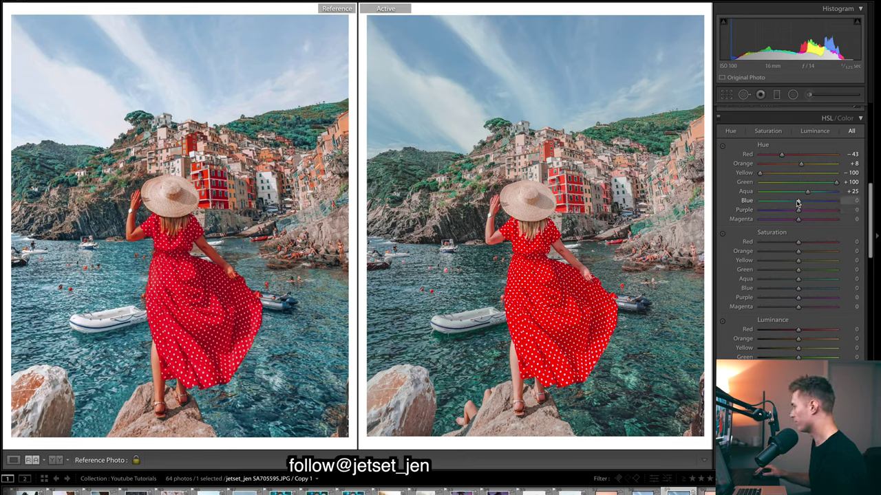
pyautogui.moveTo(798, 201); pyautogui.dragTo(800, 203)
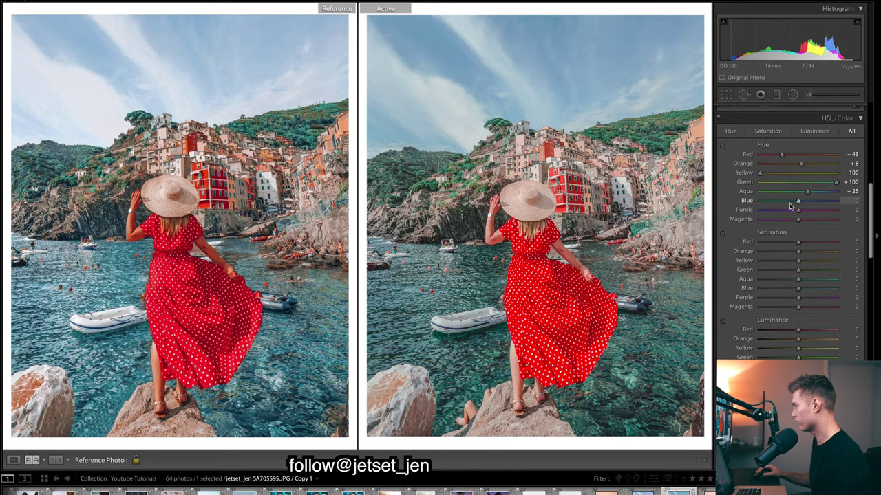
pyautogui.doubleClick(791, 202)
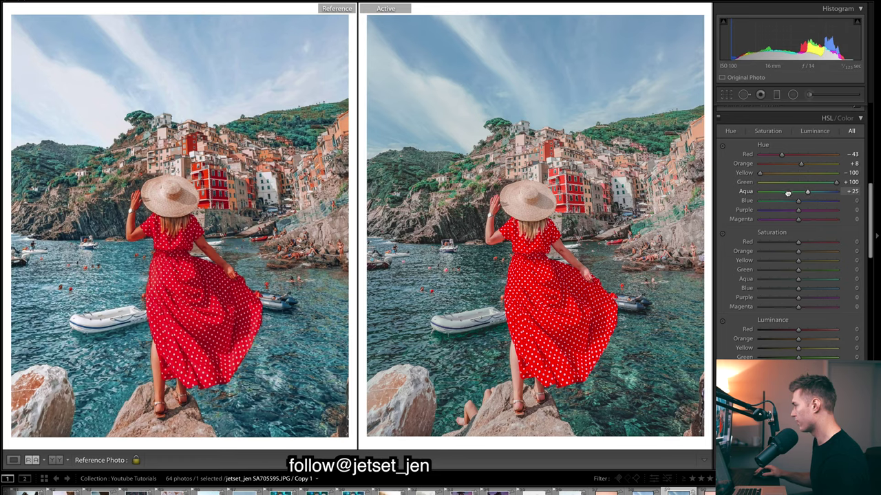
# Set saturation Red −34, Orange +29, Yellow +84, Green −40, Aqua −17, Blue +68, Purple +32, Magenta +33
pyautogui.scroll(1, 801, 195)
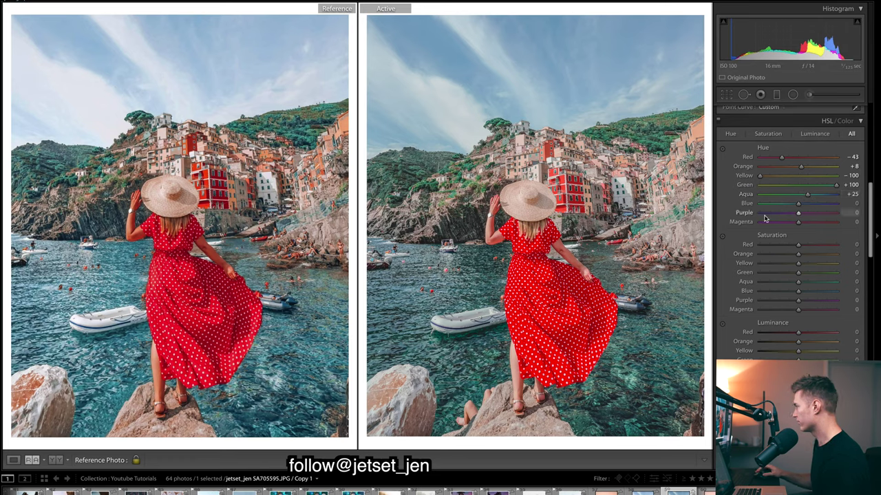
pyautogui.scroll(-4, 798, 248)
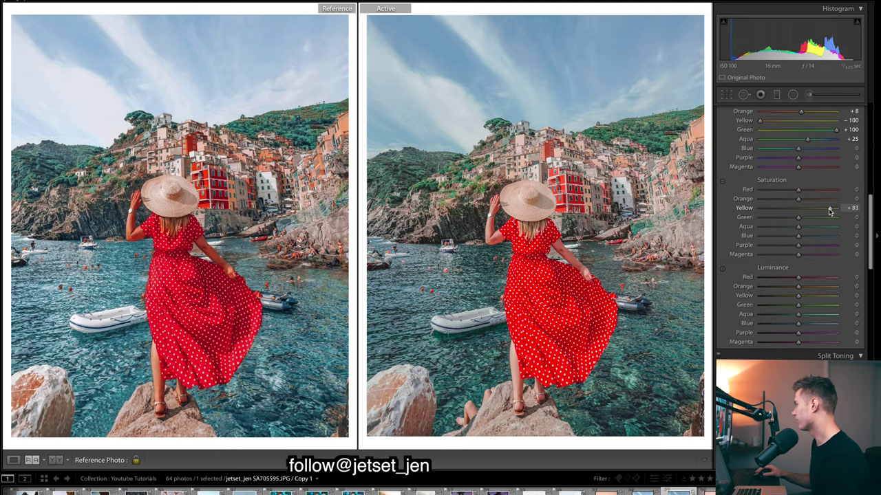
pyautogui.moveTo(836, 225); pyautogui.dragTo(781, 219)
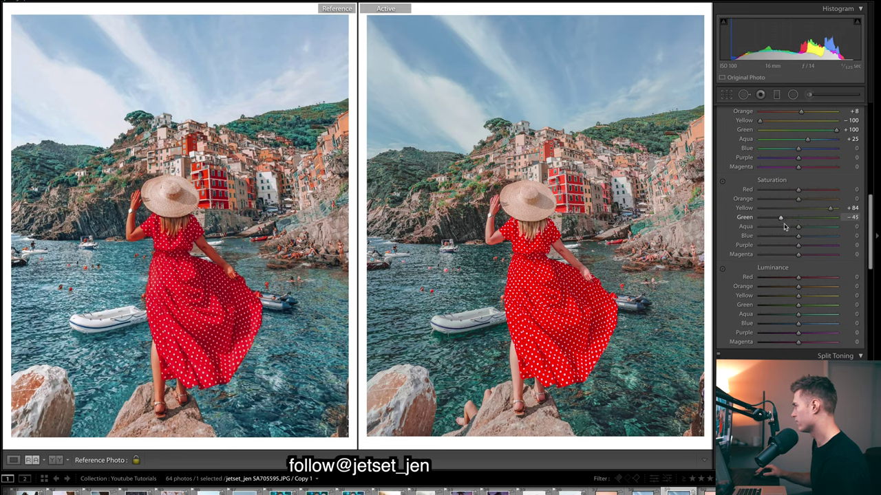
pyautogui.moveTo(783, 226); pyautogui.dragTo(752, 194)
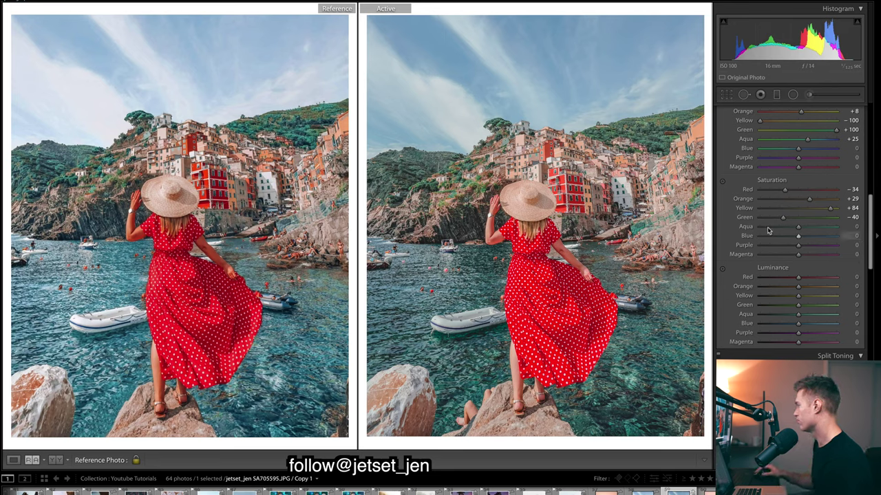
pyautogui.moveTo(819, 239); pyautogui.dragTo(810, 255)
pyautogui.click(808, 254)
pyautogui.click(809, 255)
pyautogui.scroll(-2, 811, 255)
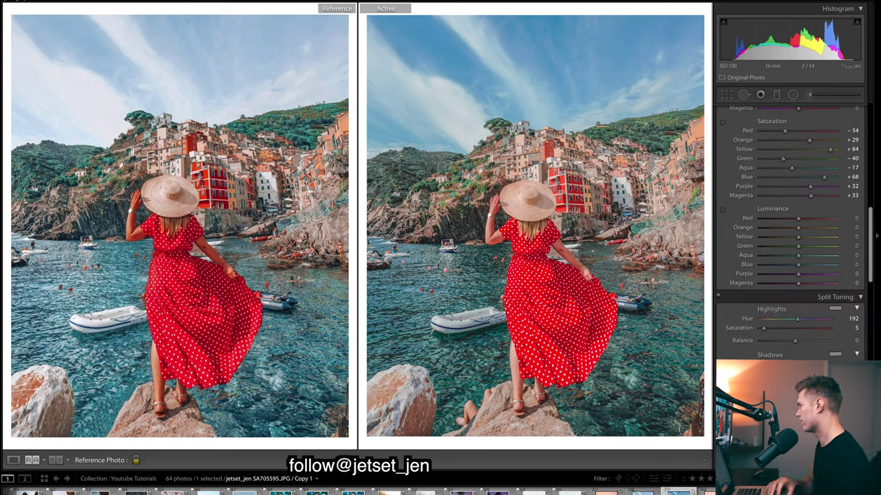
# Set luminance Red −43, Orange −19, Yellow +79, Green +84, Aqua +95, Blue +55, Magenta +50
pyautogui.click(778, 218)
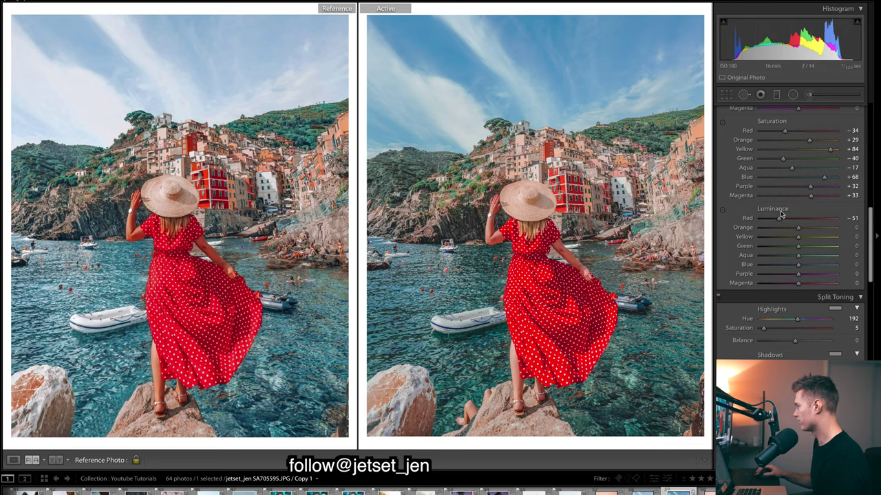
pyautogui.moveTo(781, 216); pyautogui.dragTo(791, 219)
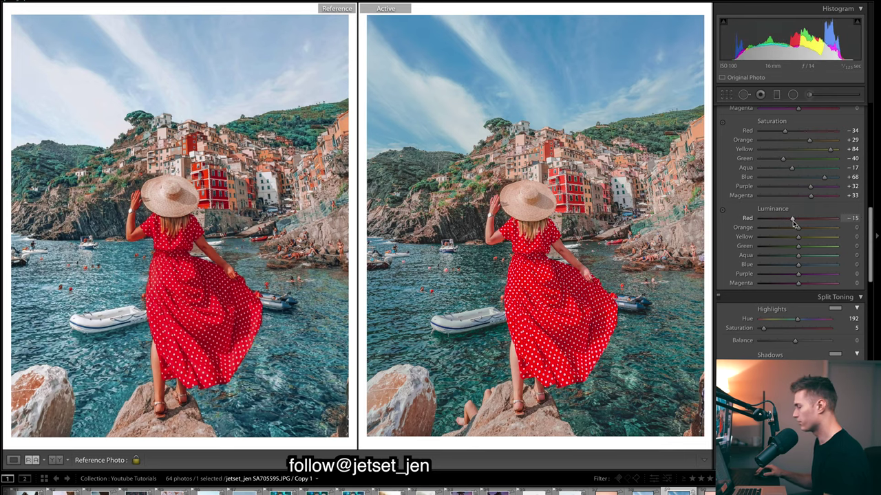
pyautogui.moveTo(792, 219); pyautogui.dragTo(788, 220)
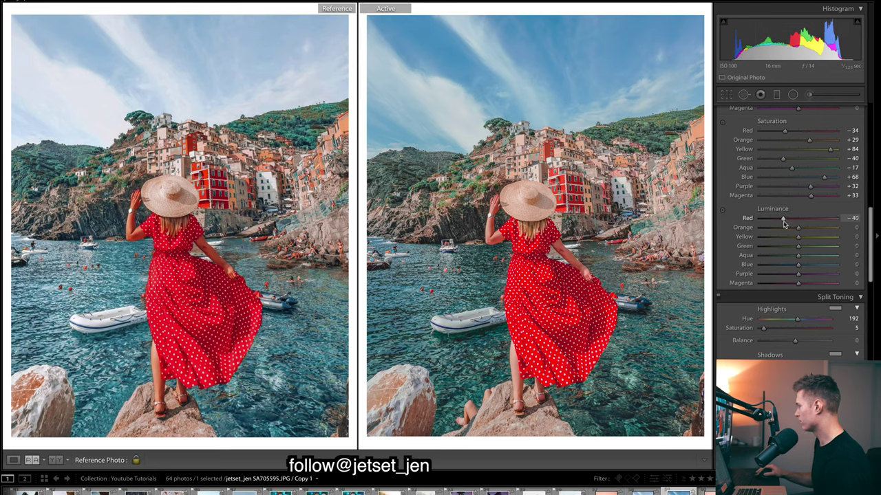
pyautogui.moveTo(782, 223)
pyautogui.mouseDown()
pyautogui.moveTo(793, 222)
pyautogui.moveTo(739, 217)
pyautogui.moveTo(782, 225)
pyautogui.mouseUp()
pyautogui.click(780, 228)
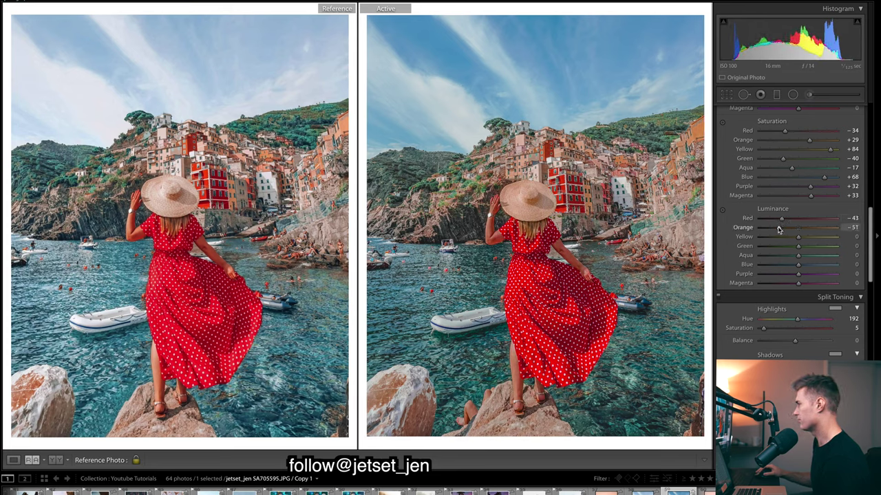
pyautogui.moveTo(781, 230); pyautogui.dragTo(791, 229)
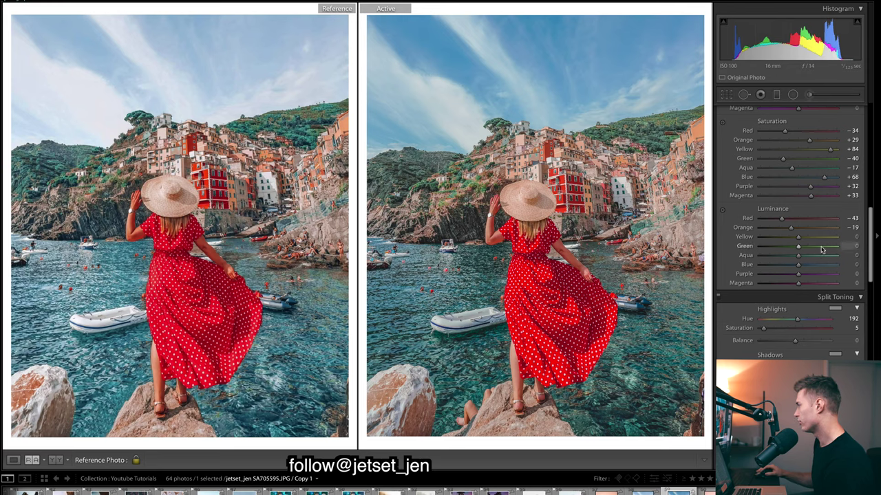
pyautogui.moveTo(813, 240); pyautogui.dragTo(835, 258)
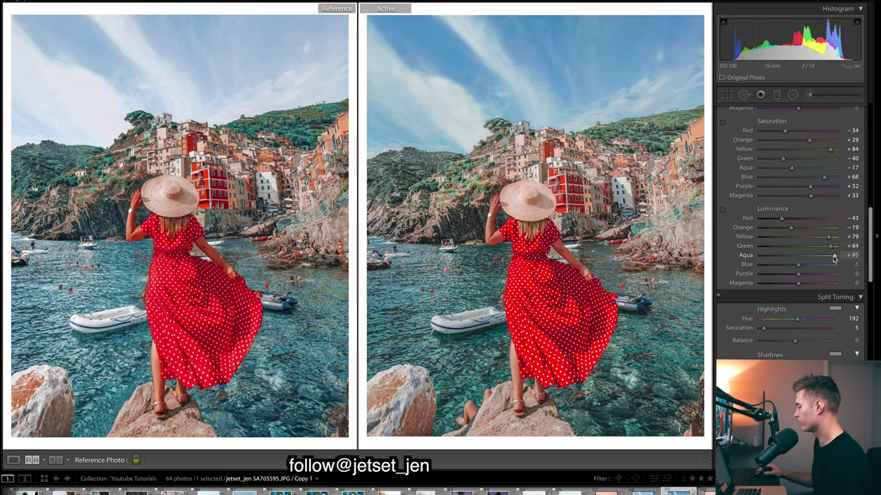
pyautogui.moveTo(798, 264); pyautogui.dragTo(818, 265)
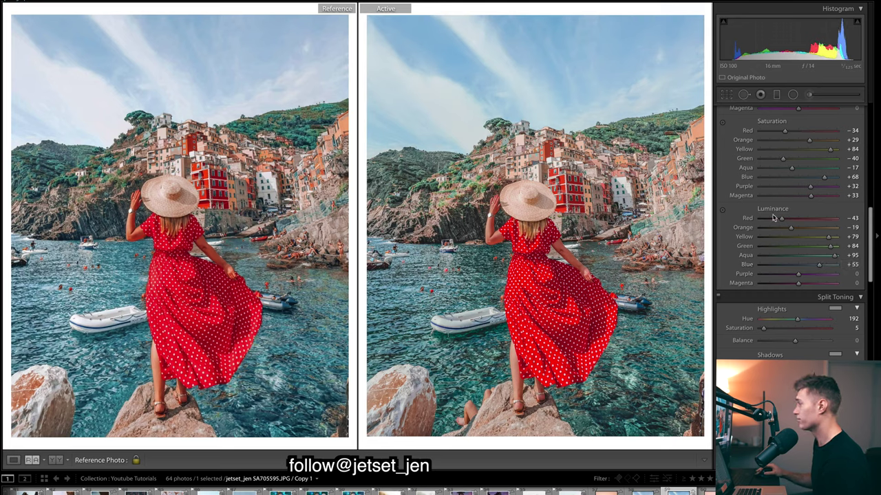
pyautogui.moveTo(812, 282); pyautogui.dragTo(791, 282)
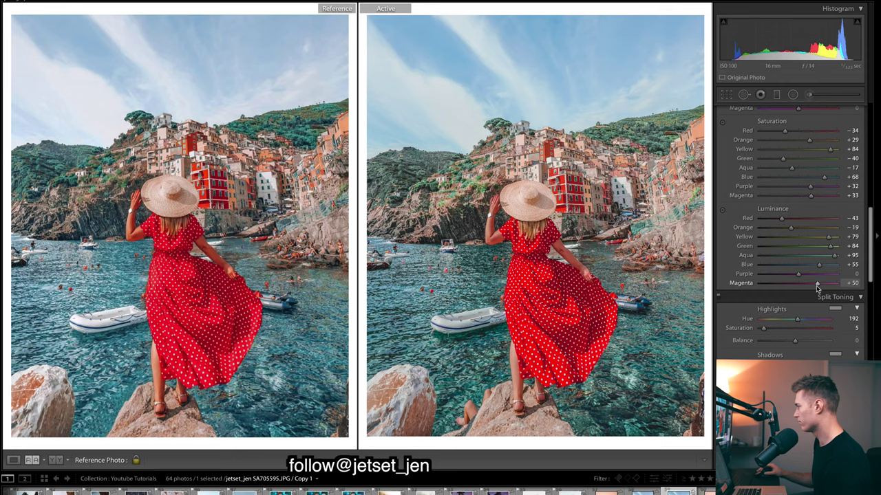
# Nudge Blue hue to +3 and raise Orange saturation to +39
pyautogui.scroll(5, 805, 306)
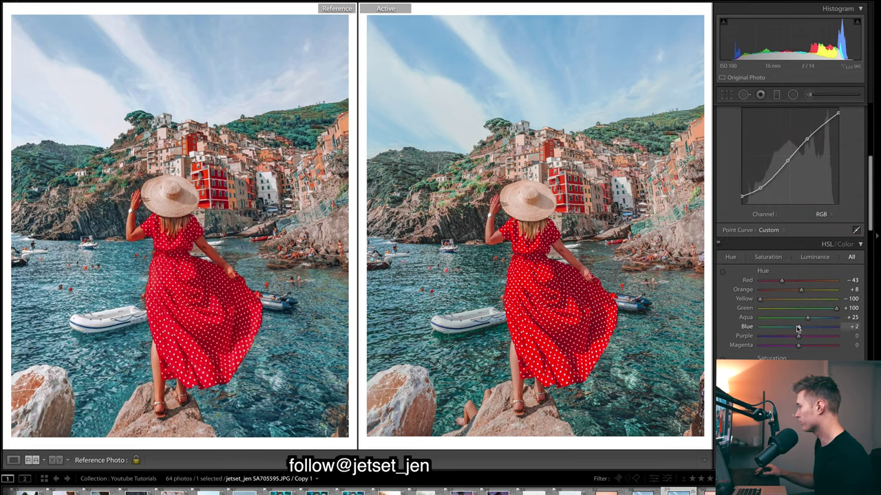
pyautogui.moveTo(799, 330); pyautogui.dragTo(798, 328)
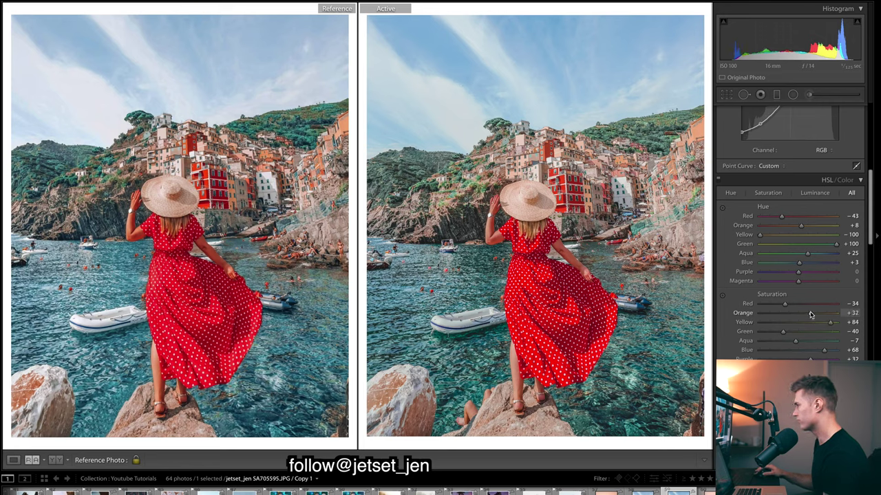
pyautogui.moveTo(810, 315); pyautogui.dragTo(812, 315)
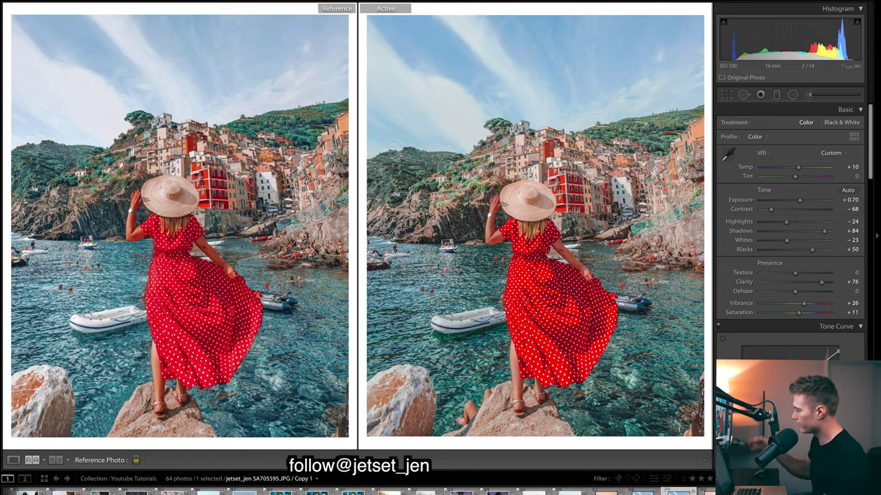
# Copy the red-dress village photo's edit settings with Settings > Copy Settings
pyautogui.rightClick(521, 200)
pyautogui.moveTo(526, 204)
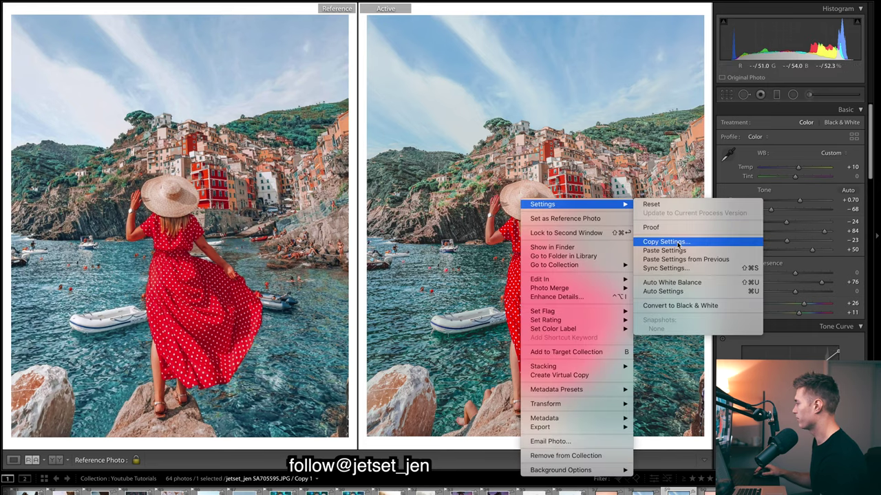
pyautogui.click(679, 241)
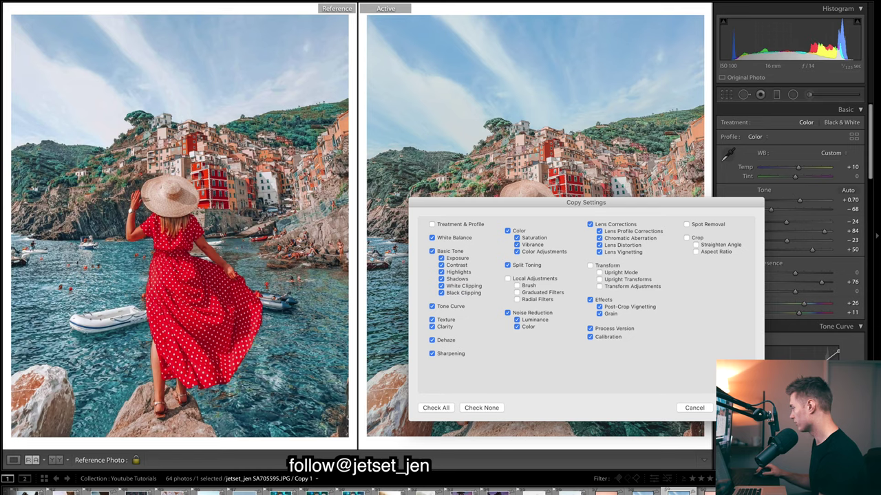
pyautogui.press('Return')
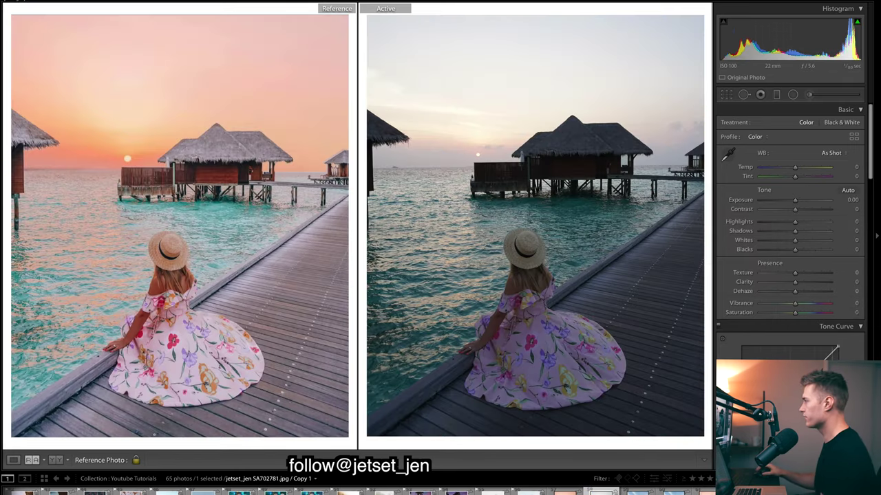
# Paste the copied red-dress settings onto the Maldives pier photo
pyautogui.rightClick(529, 119)
pyautogui.moveTo(604, 123)
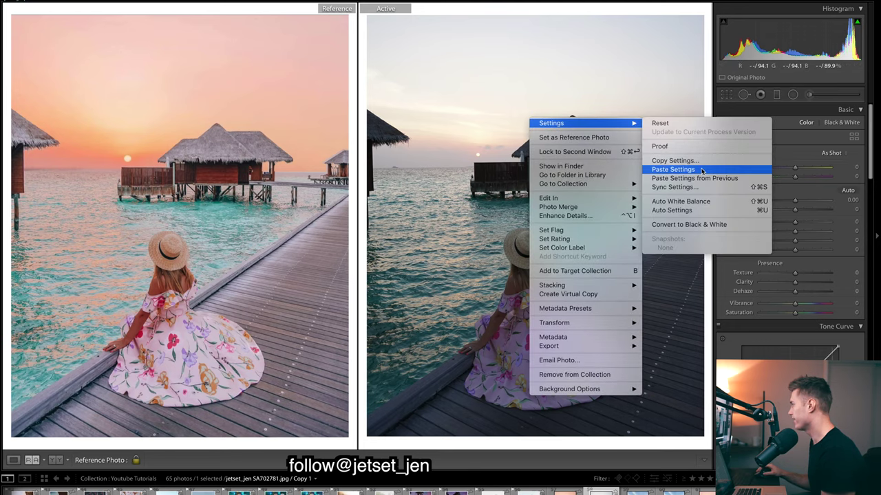
pyautogui.click(702, 170)
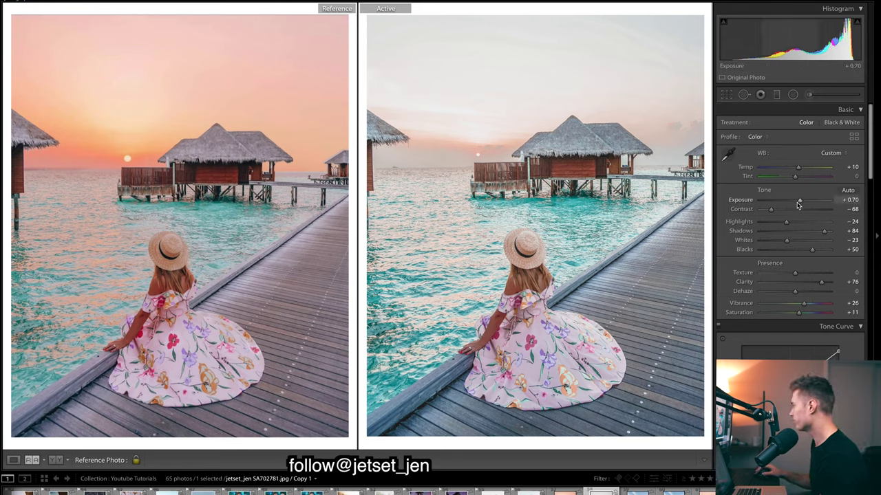
# Lower exposure slightly, warm the temperature, pull down whites, reduce clarity and raise saturation
pyautogui.moveTo(799, 201); pyautogui.dragTo(796, 202)
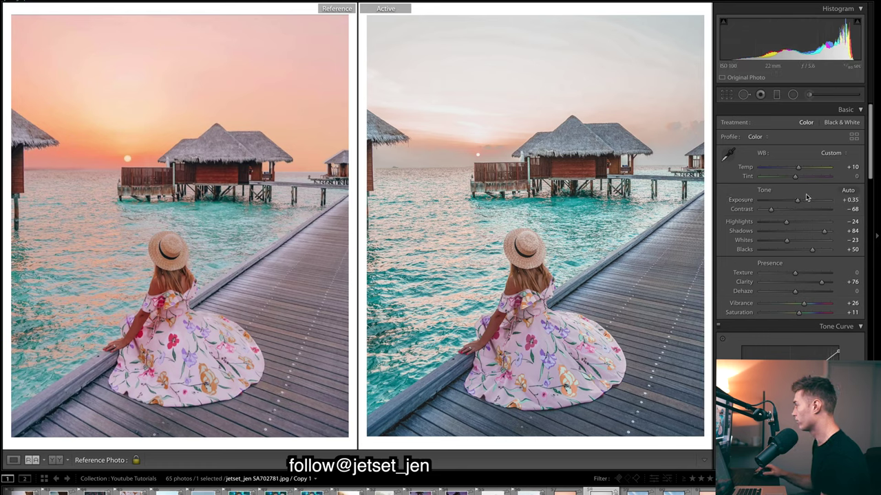
pyautogui.moveTo(798, 167); pyautogui.dragTo(802, 181)
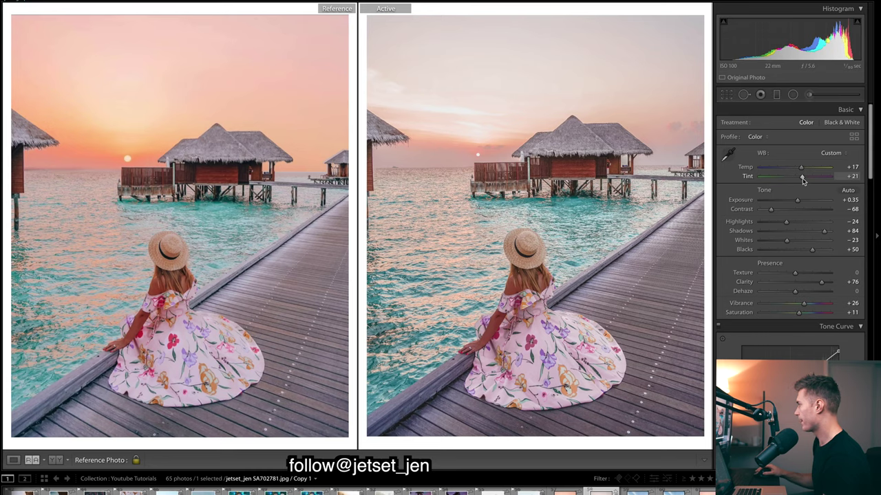
pyautogui.moveTo(786, 240); pyautogui.dragTo(814, 251)
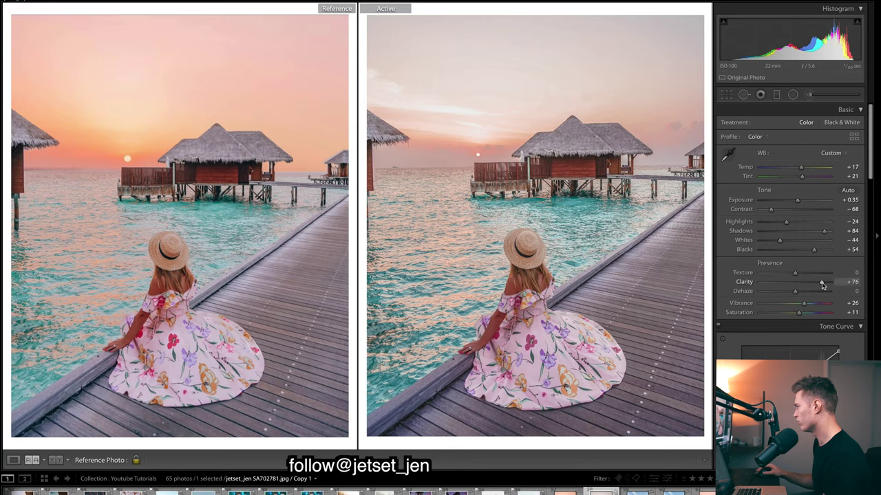
pyautogui.moveTo(821, 282); pyautogui.dragTo(814, 282)
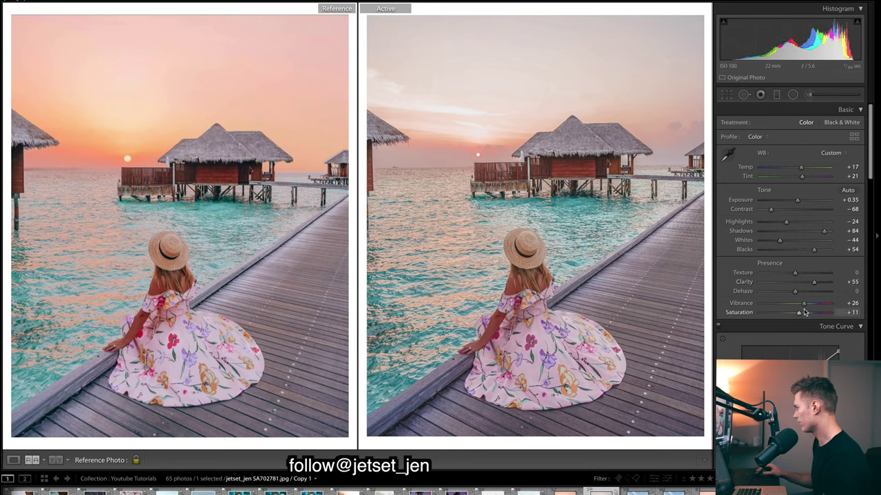
pyautogui.moveTo(799, 314); pyautogui.dragTo(803, 314)
# Tune HSL saturation: less orange, more aqua, undo the purple boost, then readjust purple
pyautogui.moveTo(867, 167); pyautogui.dragTo(871, 242)
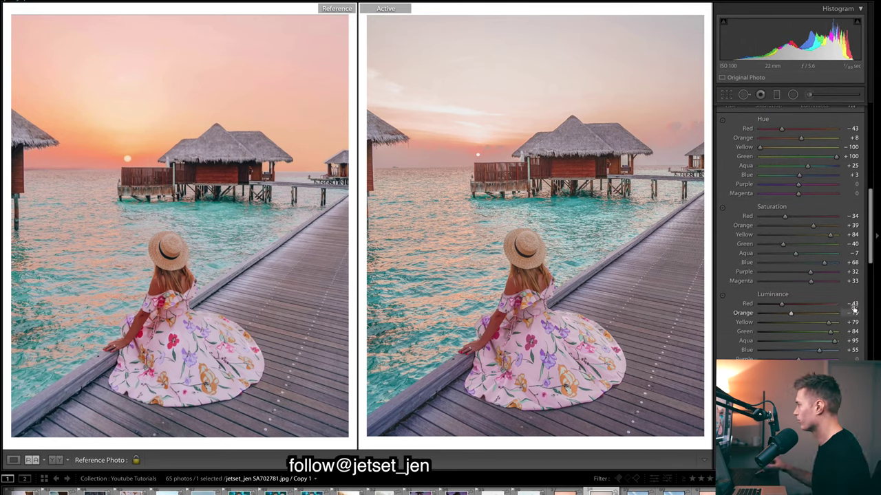
pyautogui.moveTo(813, 230); pyautogui.dragTo(809, 229)
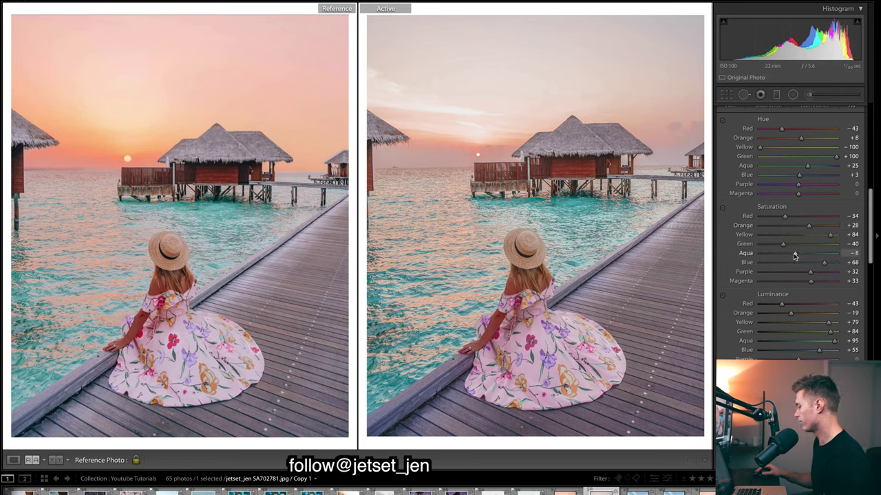
pyautogui.moveTo(789, 255); pyautogui.dragTo(853, 272)
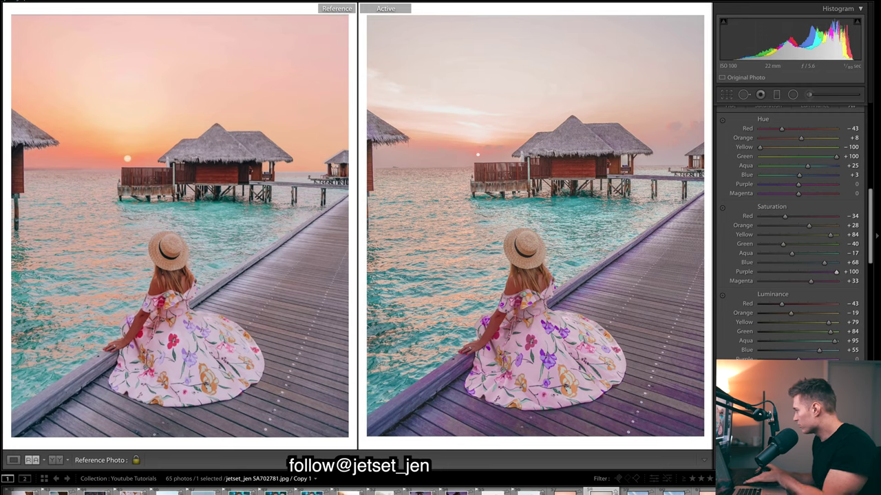
pyautogui.hotkey('ctrl', 'z')
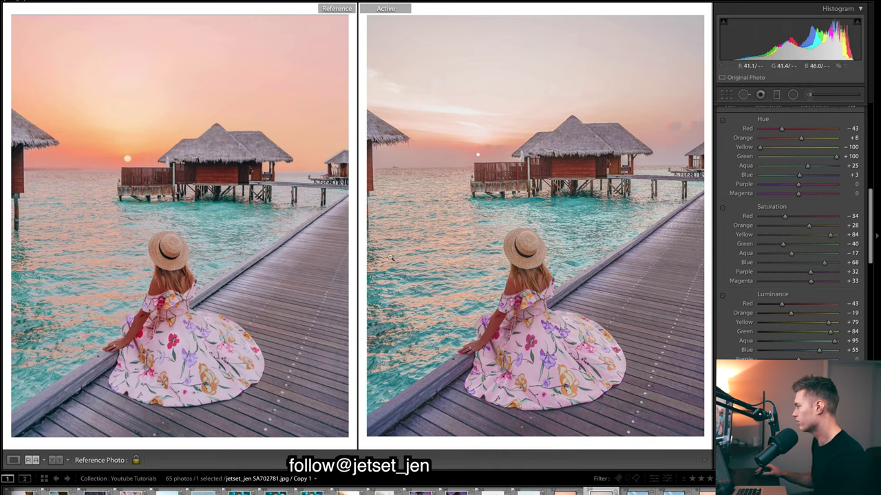
pyautogui.moveTo(806, 360); pyautogui.dragTo(810, 367)
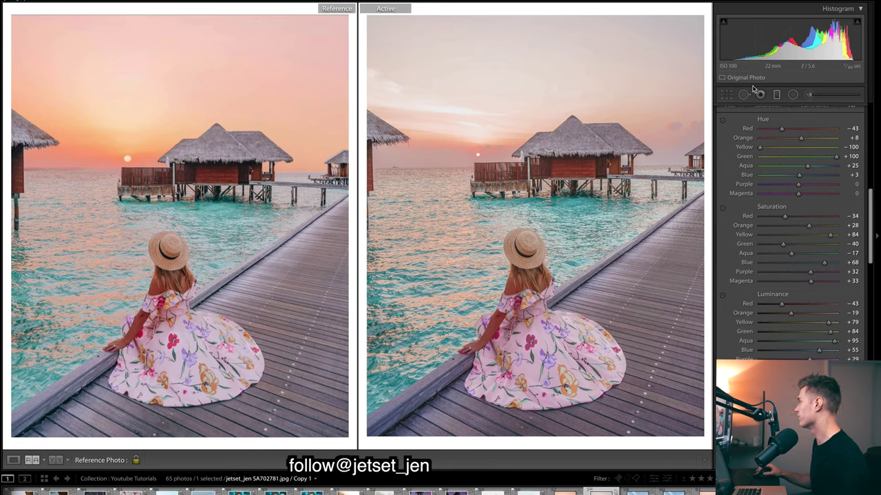
# Set the sun's radial filter to Temp 100, Exposure +2.42, slightly lower tint, Saturation 41
pyautogui.click(792, 95)
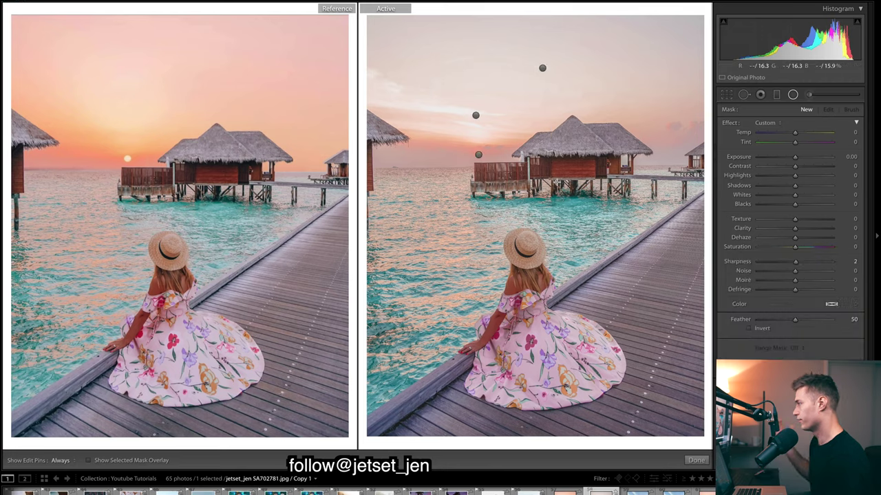
pyautogui.click(478, 154)
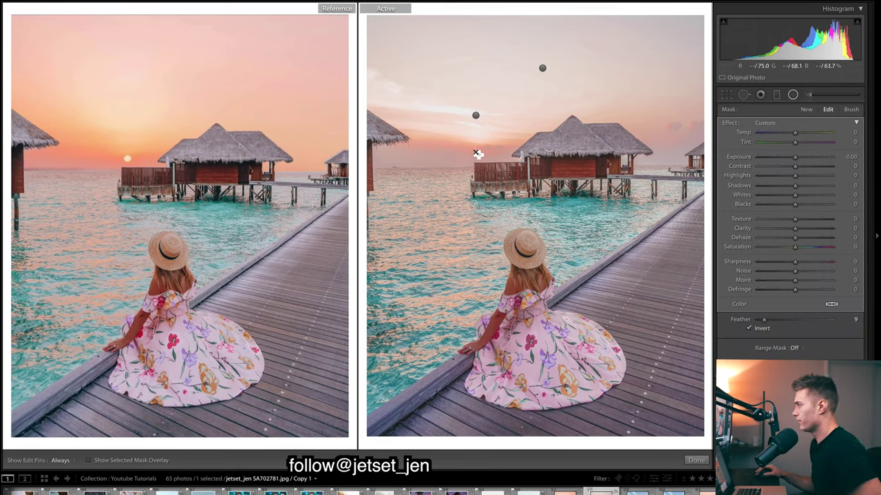
pyautogui.click(818, 159)
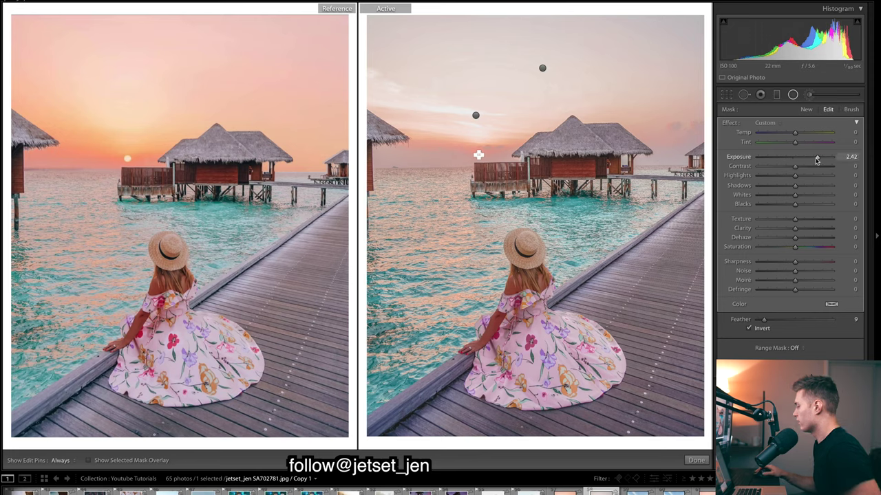
pyautogui.moveTo(794, 132); pyautogui.dragTo(832, 132)
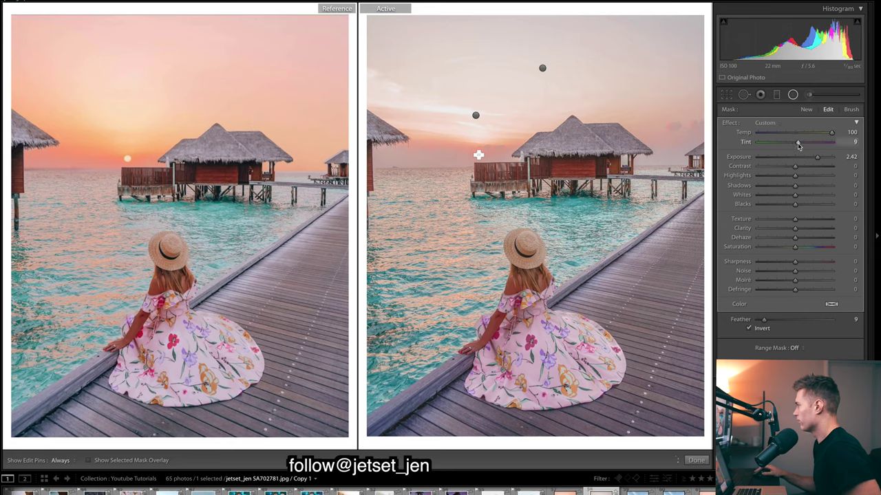
pyautogui.moveTo(802, 144); pyautogui.dragTo(800, 145)
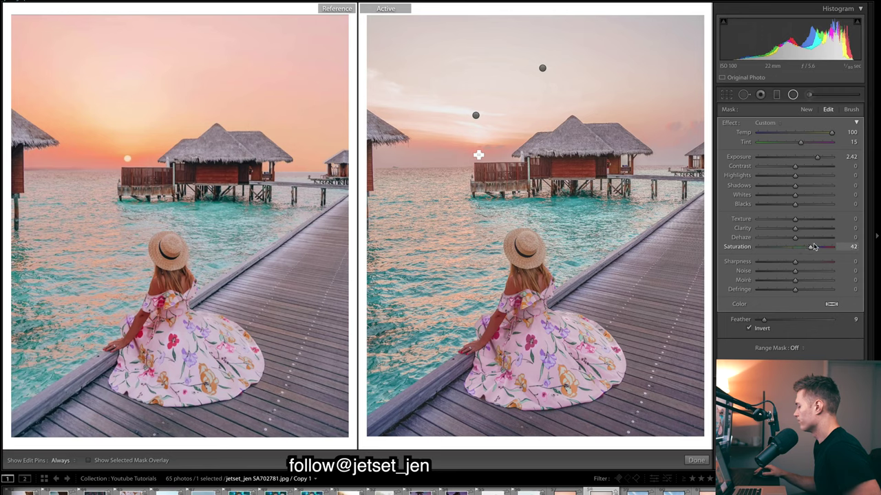
pyautogui.moveTo(814, 247); pyautogui.dragTo(812, 247)
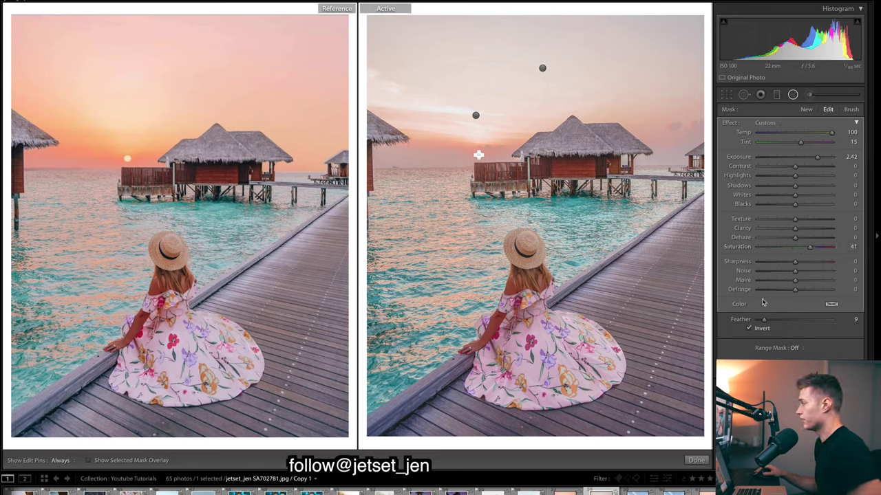
# Finish the mask edit, then bring the radial filters back and remove the one over the sun
pyautogui.click(695, 459)
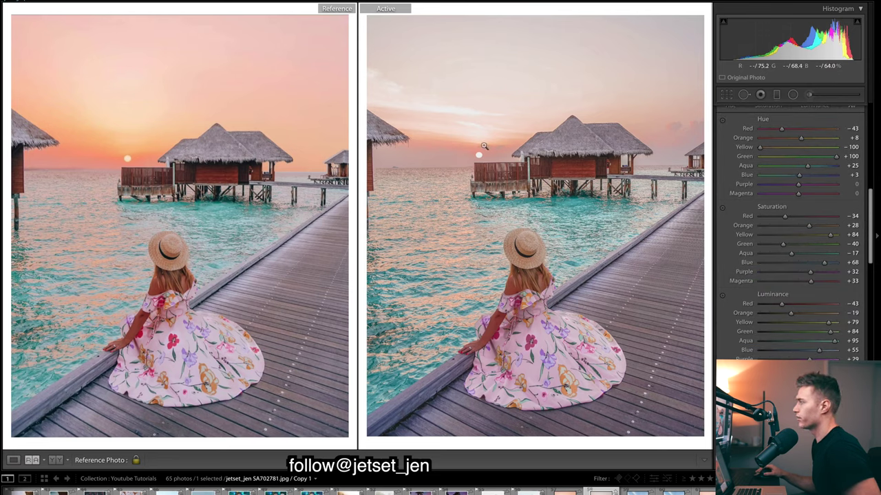
pyautogui.hotkey('shift', 'm')
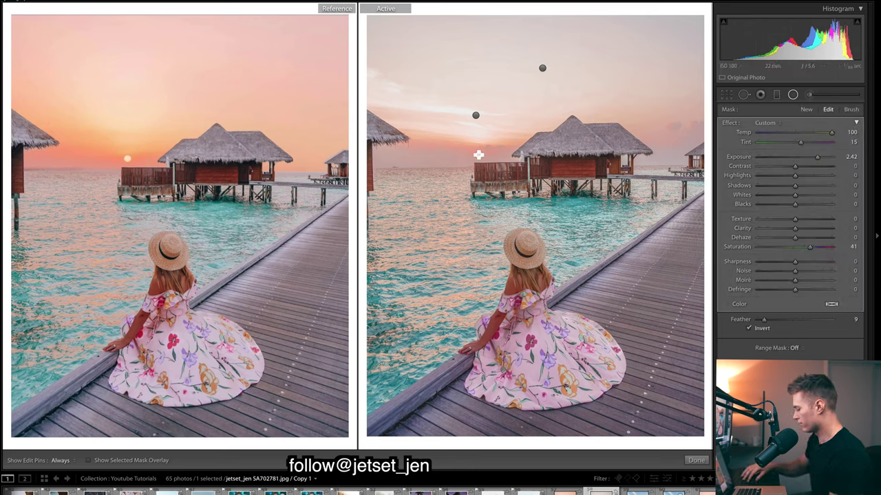
pyautogui.press('Escape')
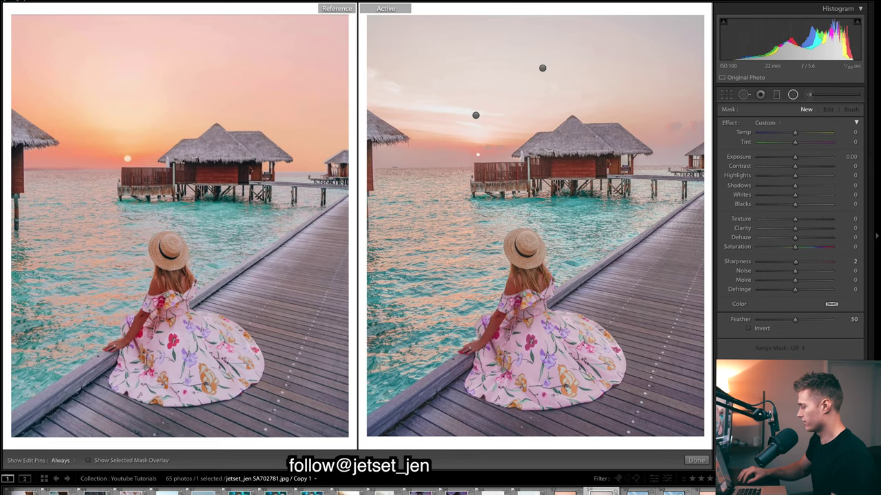
# Restore the sun filter; set the upper-sky radial filter to Temp 100, Tint 49, Clarity −64, Sharpness −100, raising noise, moiré and defringe
pyautogui.hotkey('ctrl', 'z')
pyautogui.hotkey('shift', 'm')
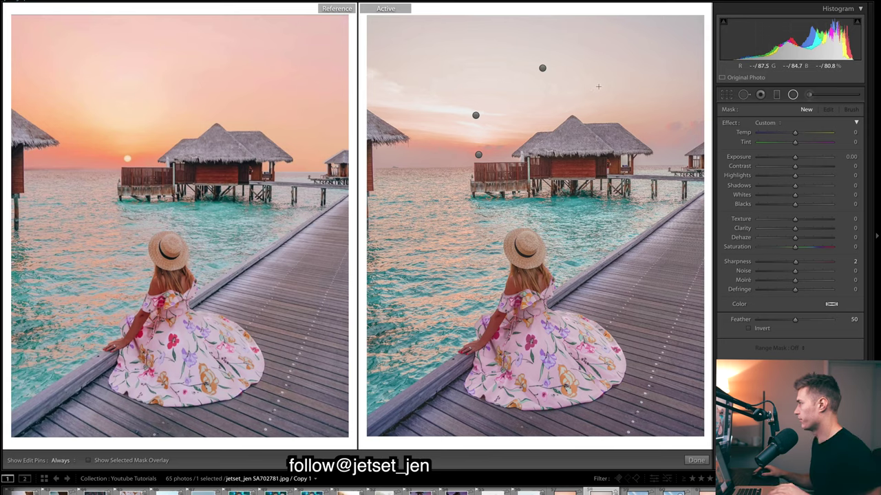
pyautogui.click(542, 67)
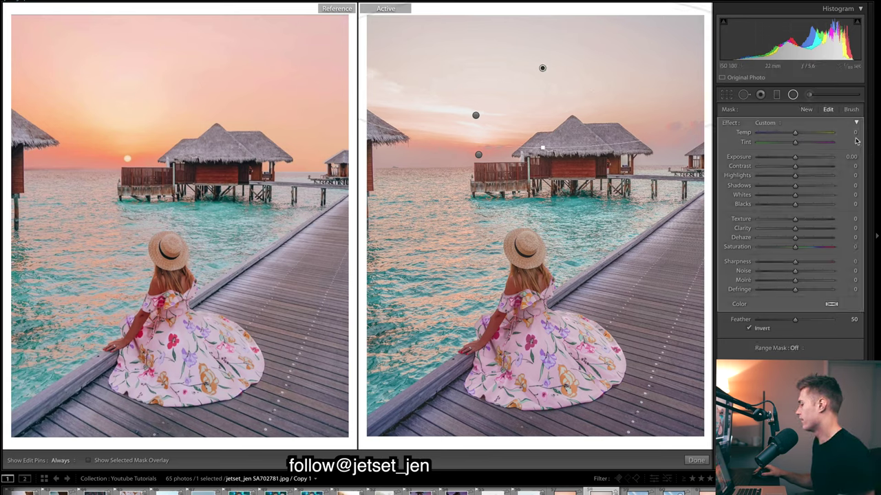
pyautogui.moveTo(791, 132); pyautogui.dragTo(815, 144)
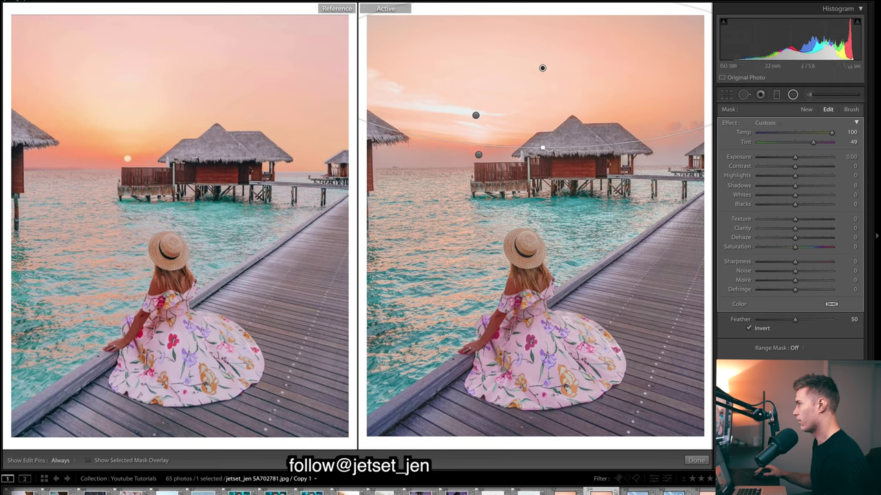
pyautogui.moveTo(782, 230); pyautogui.dragTo(770, 232)
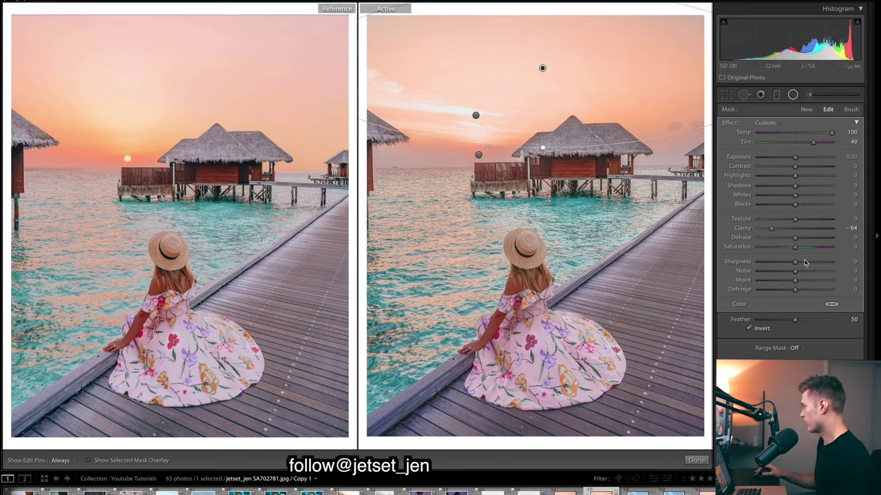
pyautogui.moveTo(804, 263); pyautogui.dragTo(757, 262)
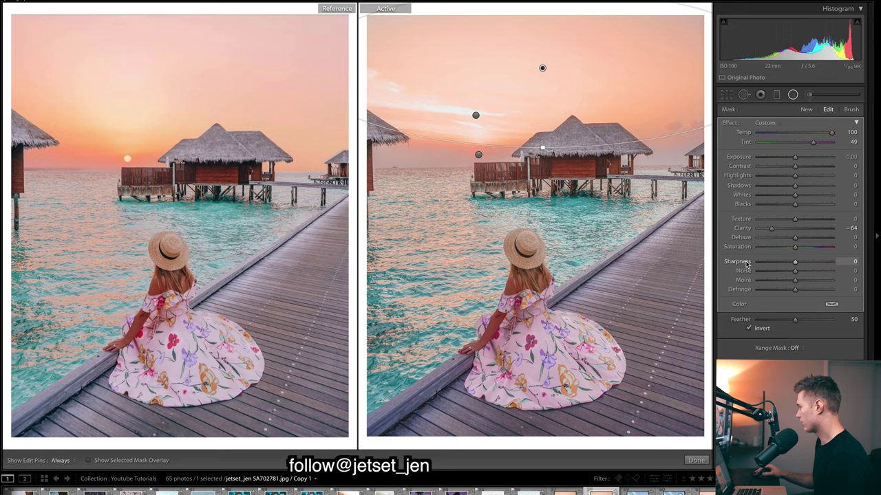
pyautogui.click(823, 280)
pyautogui.click(825, 289)
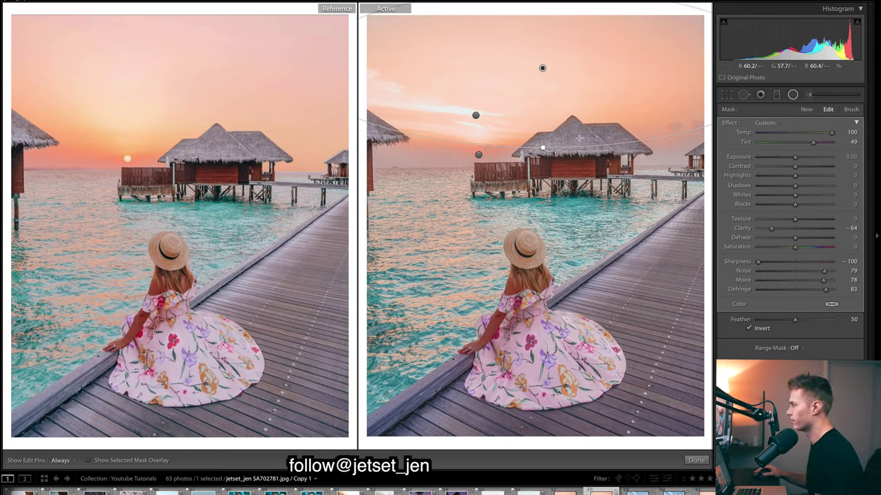
# Switch the sky filter's mask brush to Erase and show the red mask overlay
pyautogui.click(851, 110)
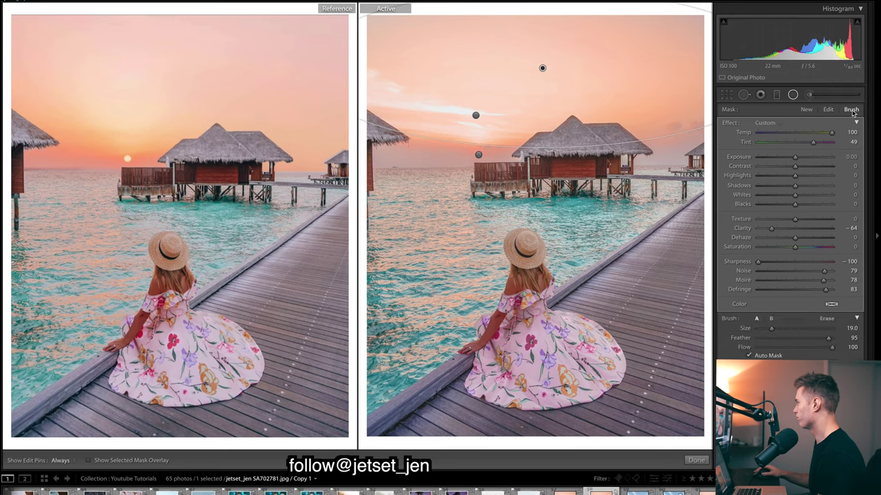
pyautogui.click(827, 319)
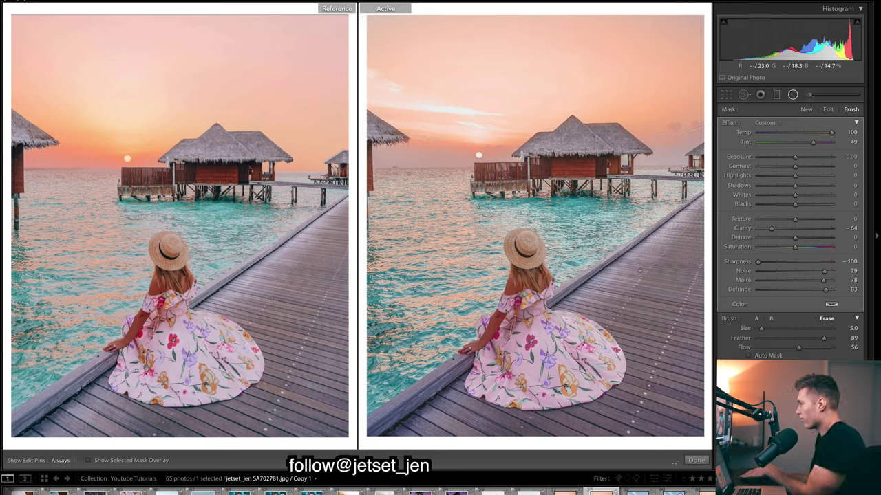
pyautogui.press('o')
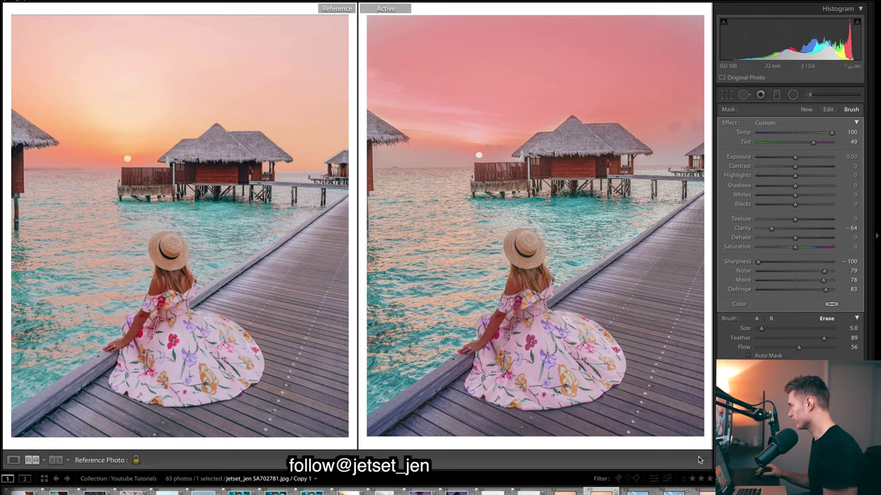
# Give the cloud radial filter Temp 66, Tint 36, Exposure −0.21 and reset its Sharpness to 0
pyautogui.click(429, 16)
pyautogui.click(476, 115)
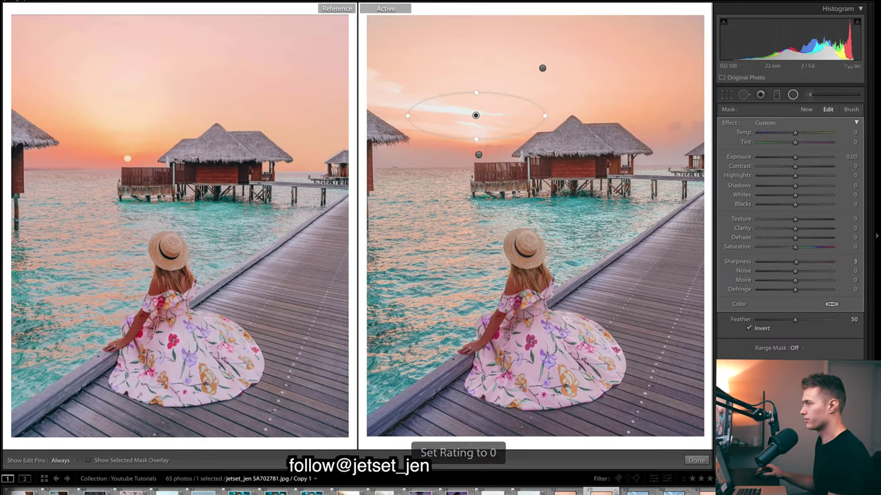
pyautogui.moveTo(823, 137); pyautogui.dragTo(814, 134)
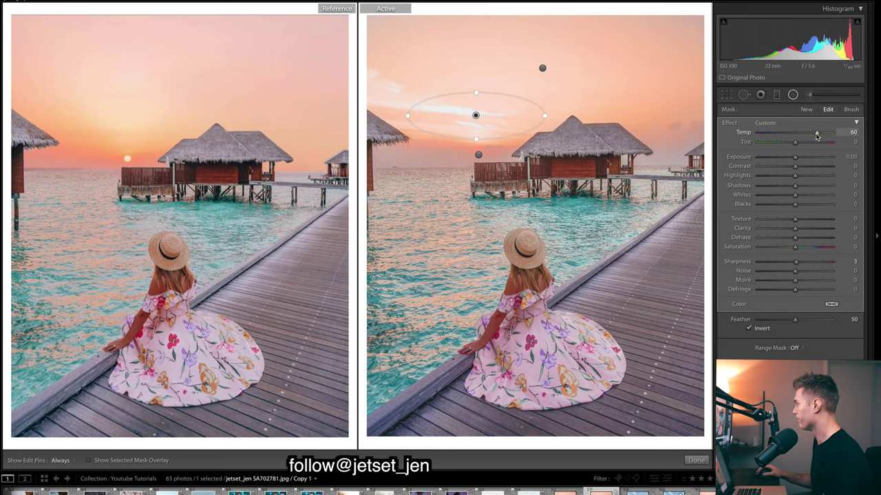
pyautogui.click(815, 142)
pyautogui.moveTo(815, 144); pyautogui.dragTo(790, 160)
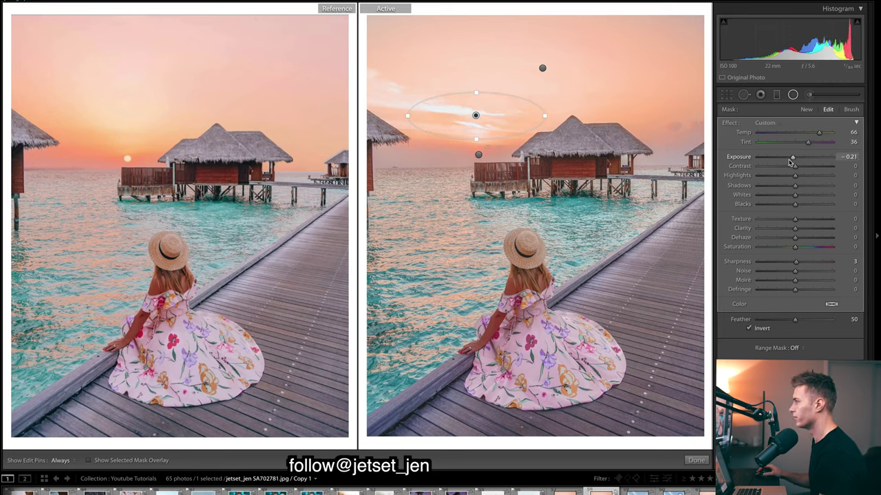
pyautogui.doubleClick(795, 264)
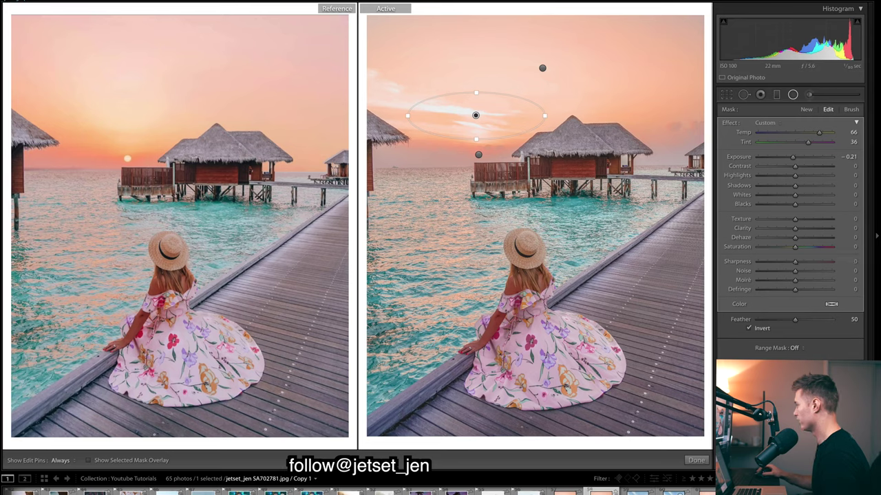
pyautogui.click(696, 460)
# In the Adjustment Brush, check the sky brush mask and warm it to full temperature
pyautogui.press('k')
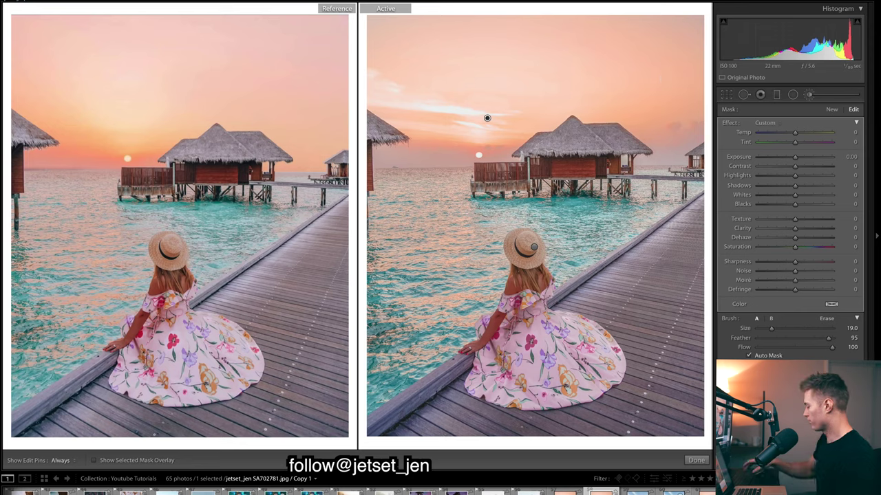
pyautogui.press('o')
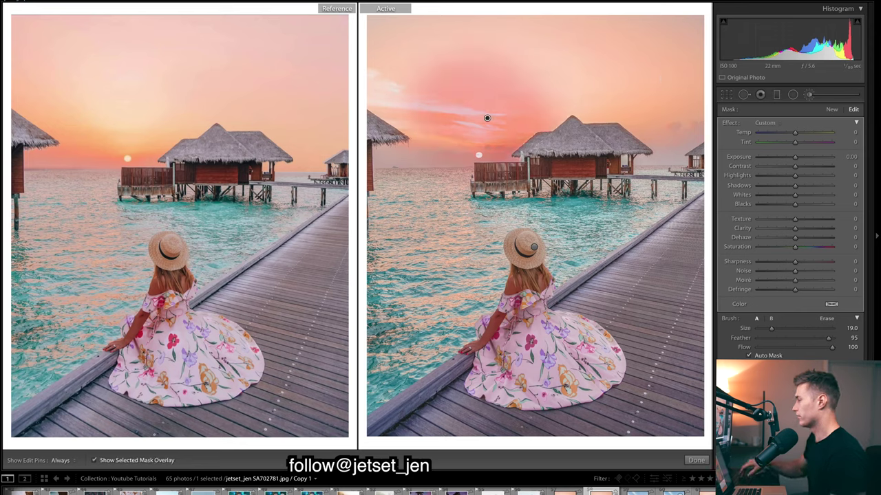
pyautogui.press('o')
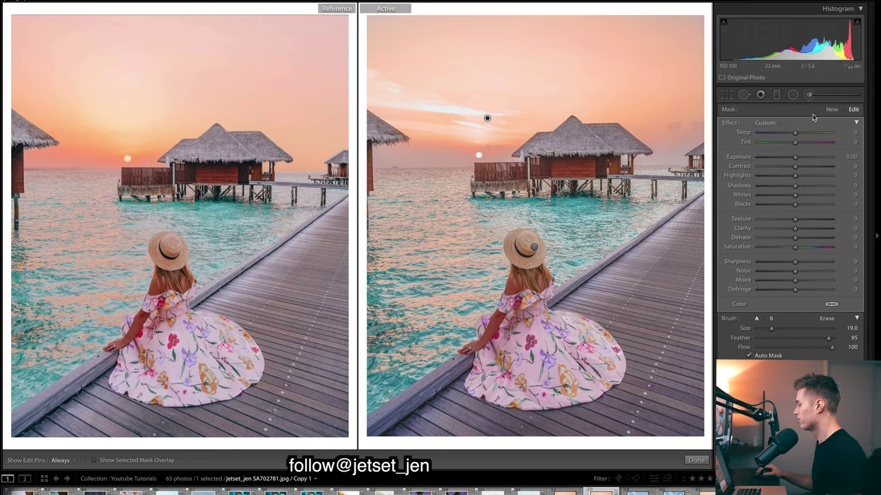
pyautogui.moveTo(796, 132)
pyautogui.mouseDown()
pyautogui.moveTo(833, 131)
pyautogui.moveTo(798, 136)
pyautogui.mouseUp()
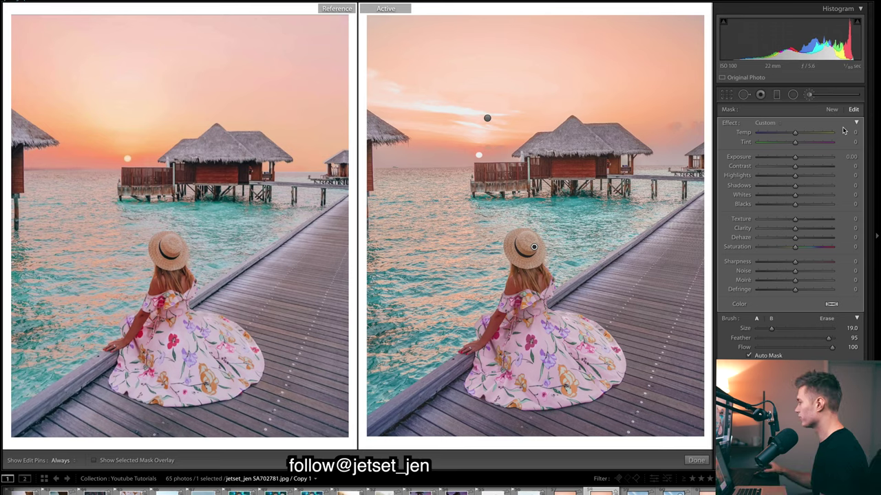
# Check the woman's brush mask and raise its Contrast to 73, then close the brush panel
pyautogui.press('o')
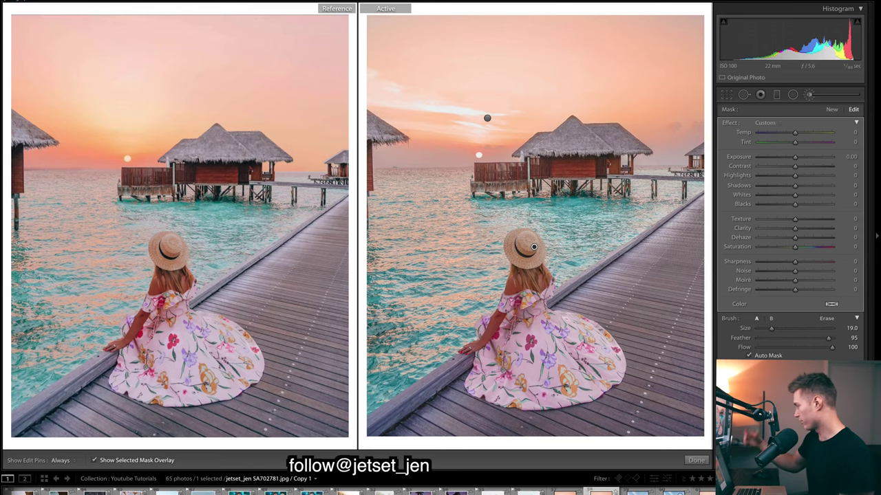
pyautogui.press('o')
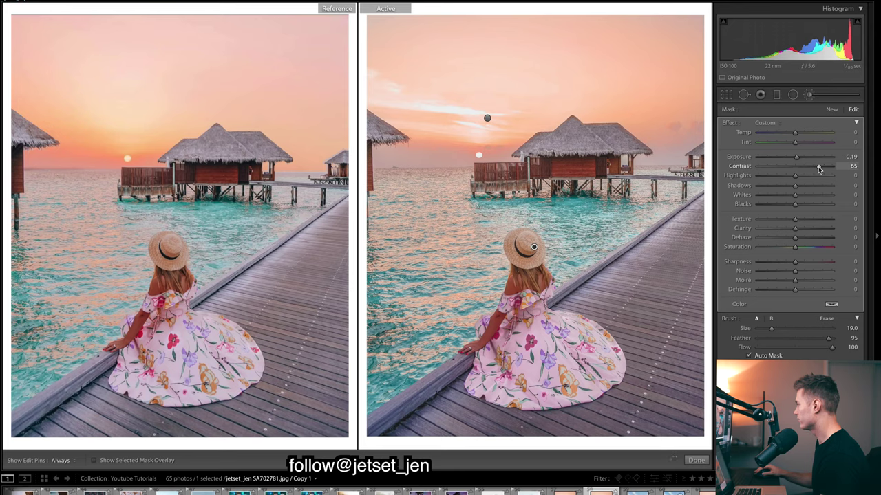
pyautogui.moveTo(819, 168); pyautogui.dragTo(822, 167)
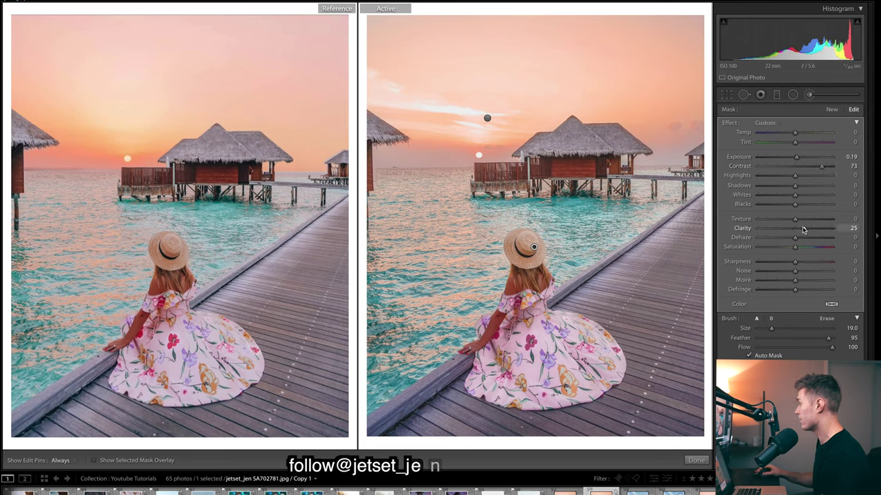
pyautogui.press('k')
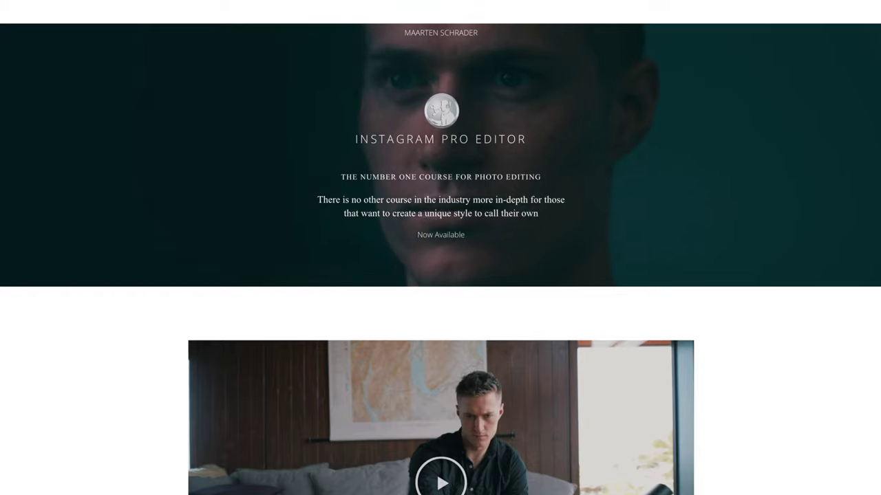
pyautogui.scroll(-5, 440, 248)
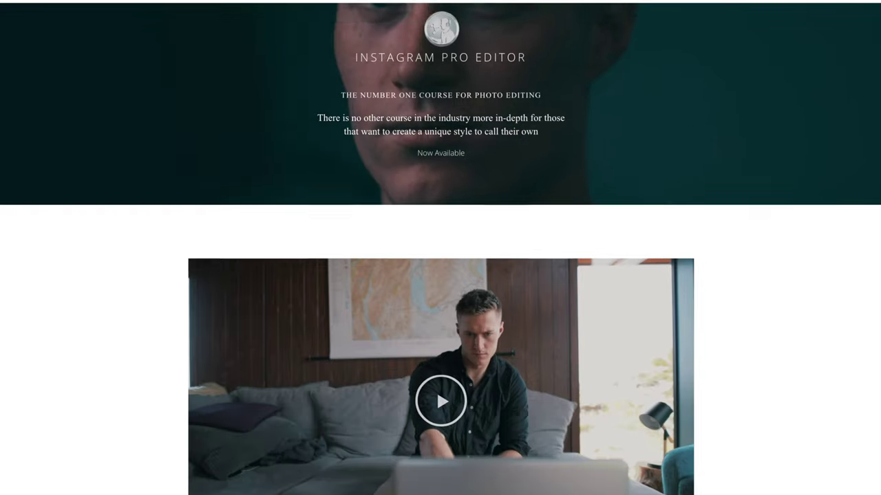
pyautogui.scroll(-10, 440, 247)
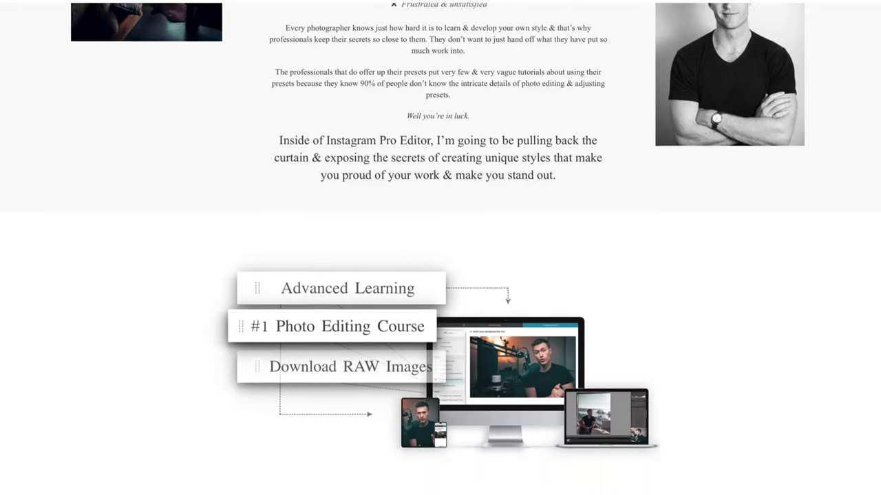
pyautogui.scroll(-8, 441, 248)
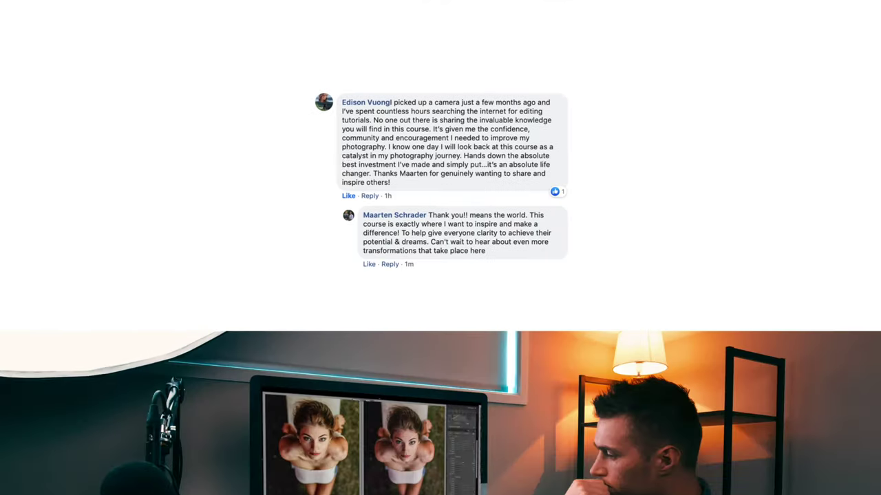
pyautogui.scroll(-13, 440, 247)
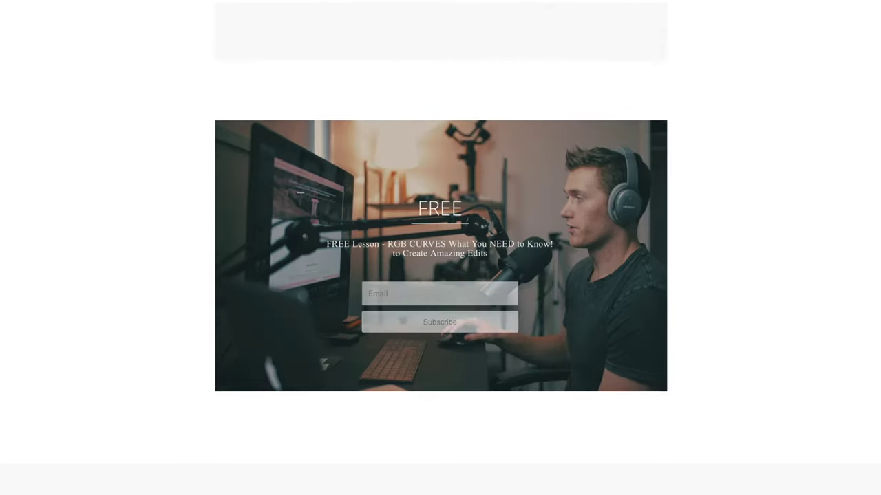
pyautogui.scroll(-13, 440, 248)
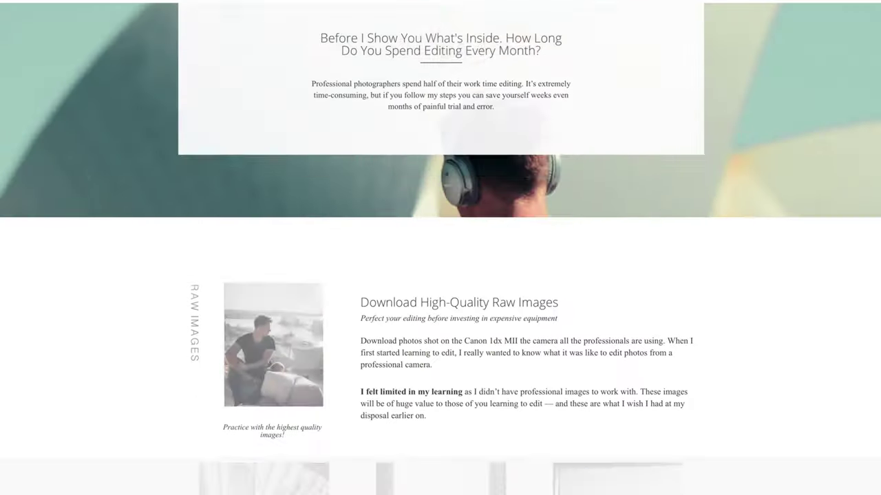
pyautogui.scroll(-13, 440, 248)
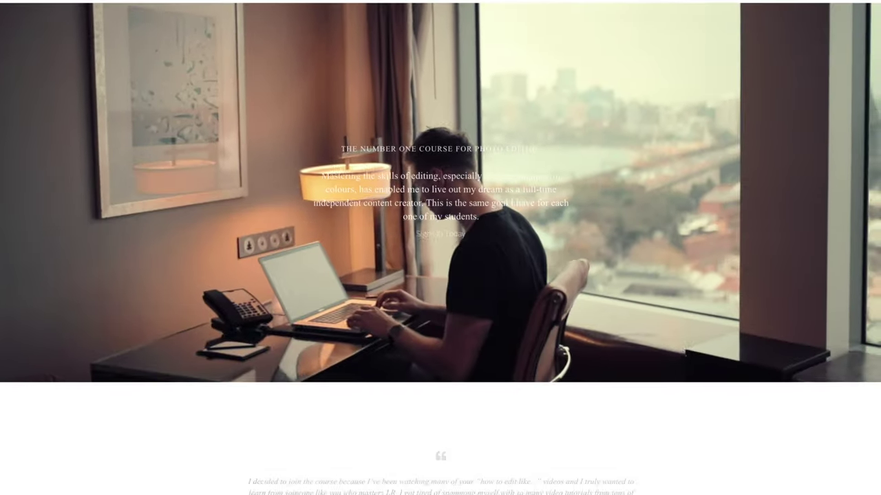
pyautogui.scroll(-4, 440, 247)
pyautogui.scroll(-15, 475, 272)
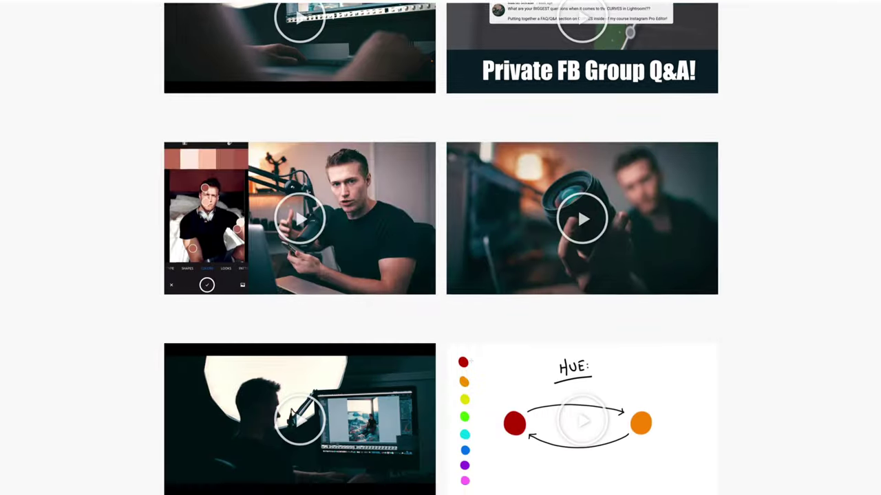